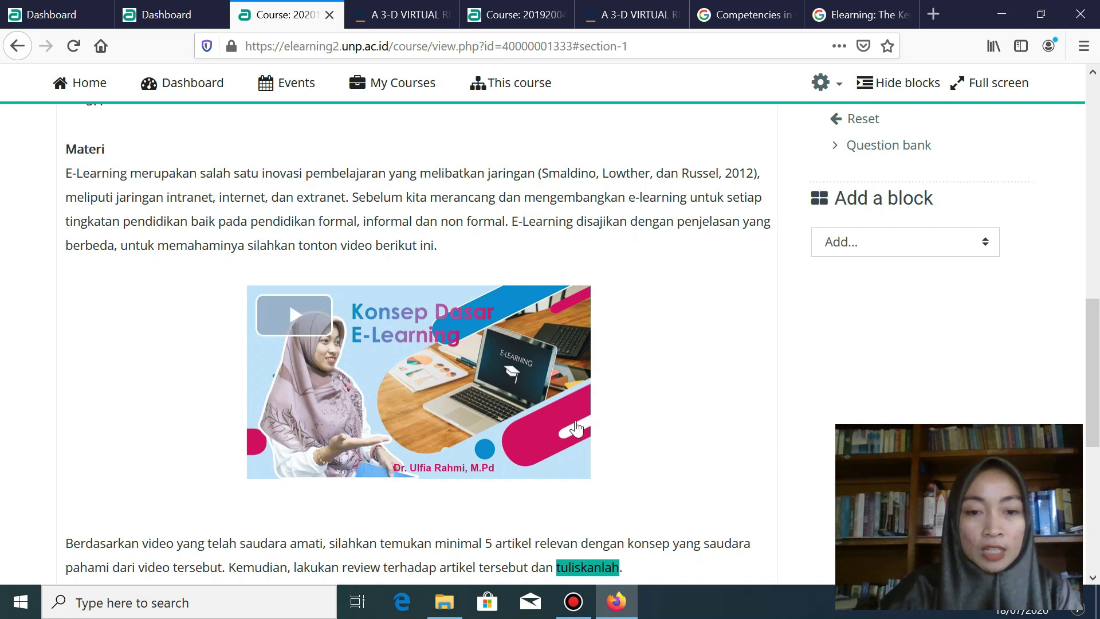
- Add an Assignment activity to the Pertemuan 1 section of the course
scroll(636, 451, down, 3)
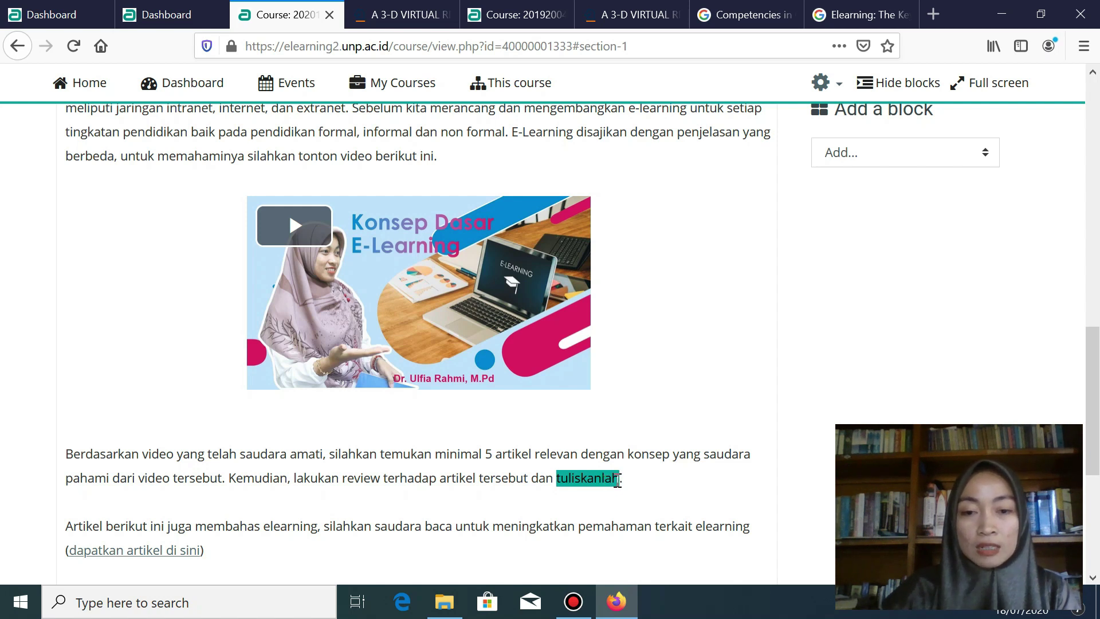
scroll(617, 480, down, 3)
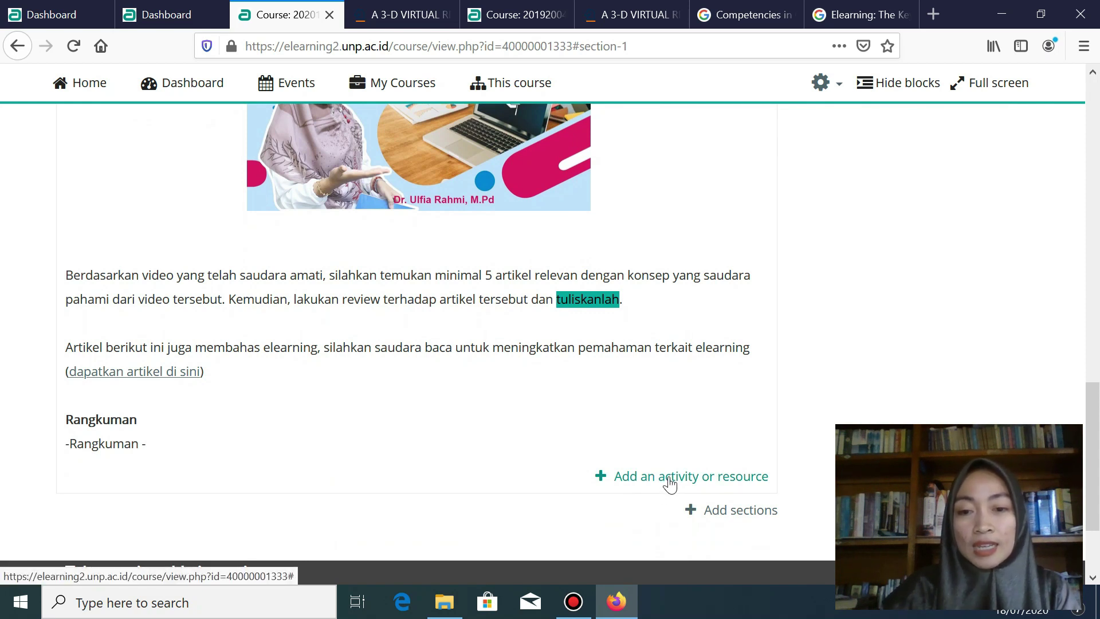
click(669, 483)
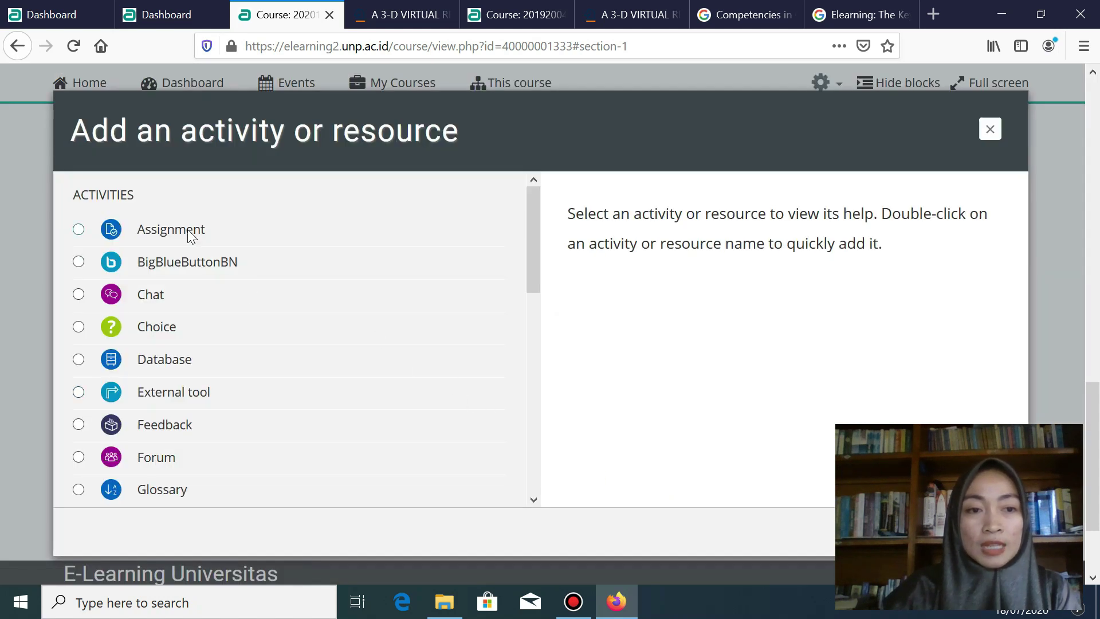
click(188, 230)
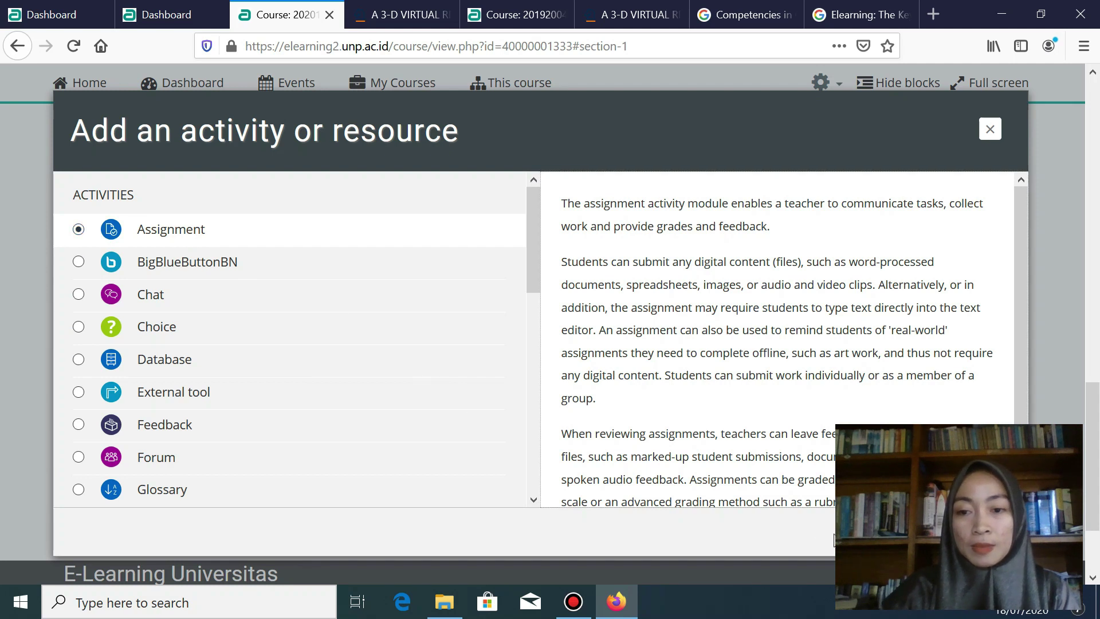
click(950, 531)
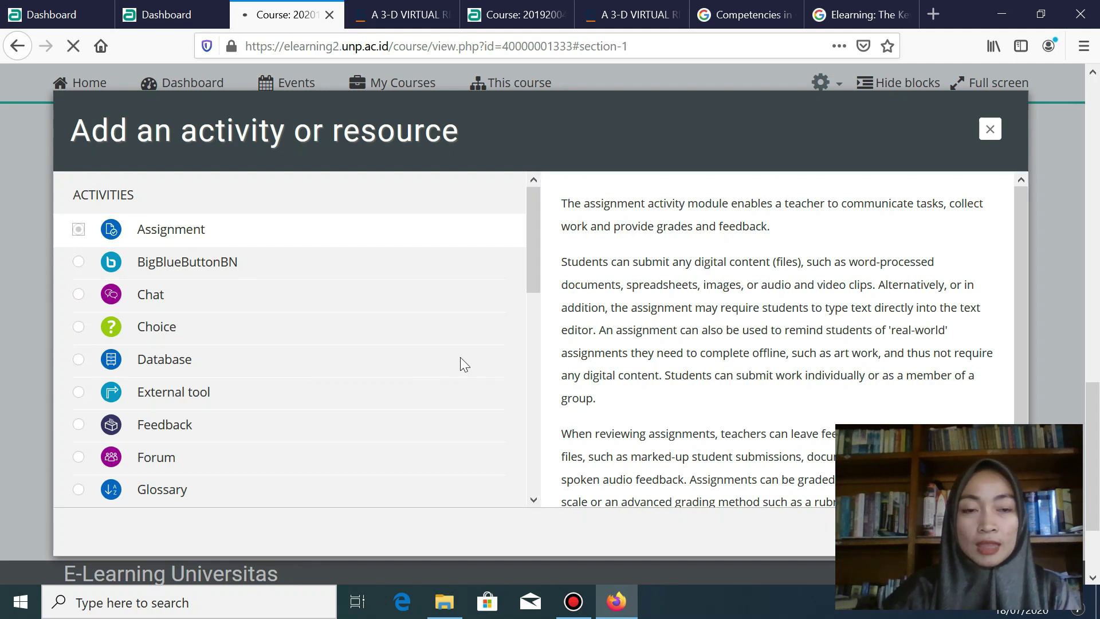
- Name the assignment "Review artikel konsep dasar elearning"
scroll(281, 359, down, 5)
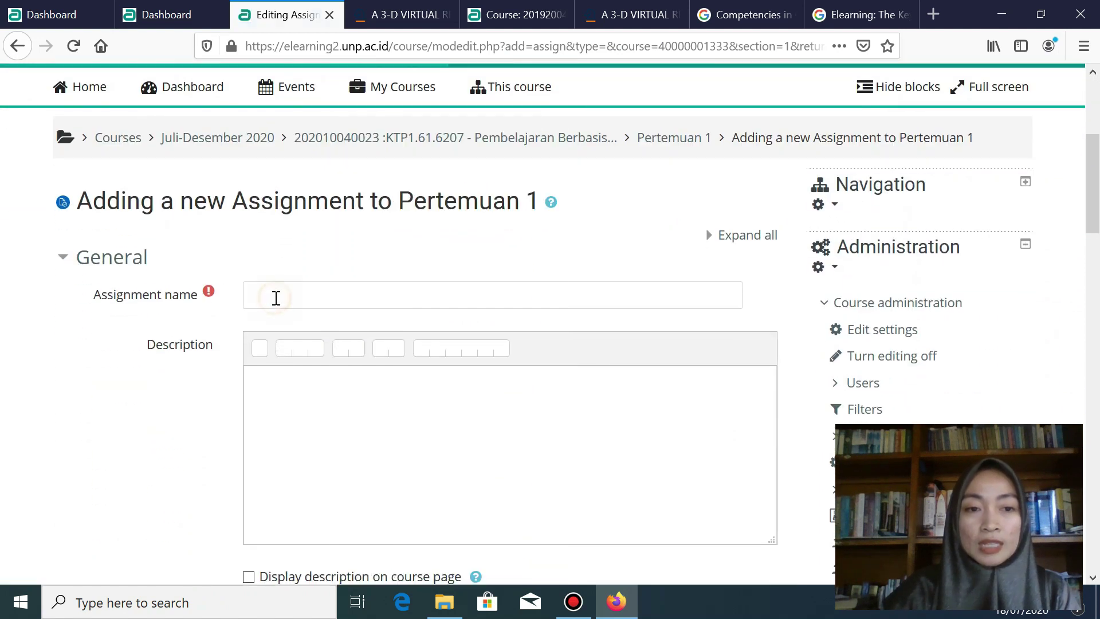
click(276, 297)
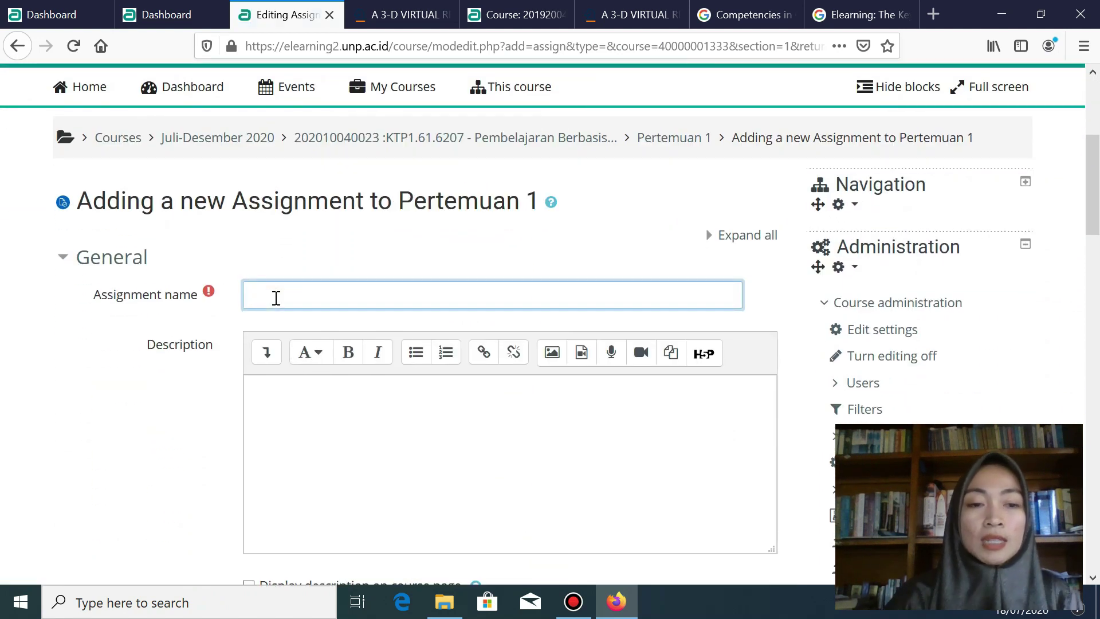
text(Revie)
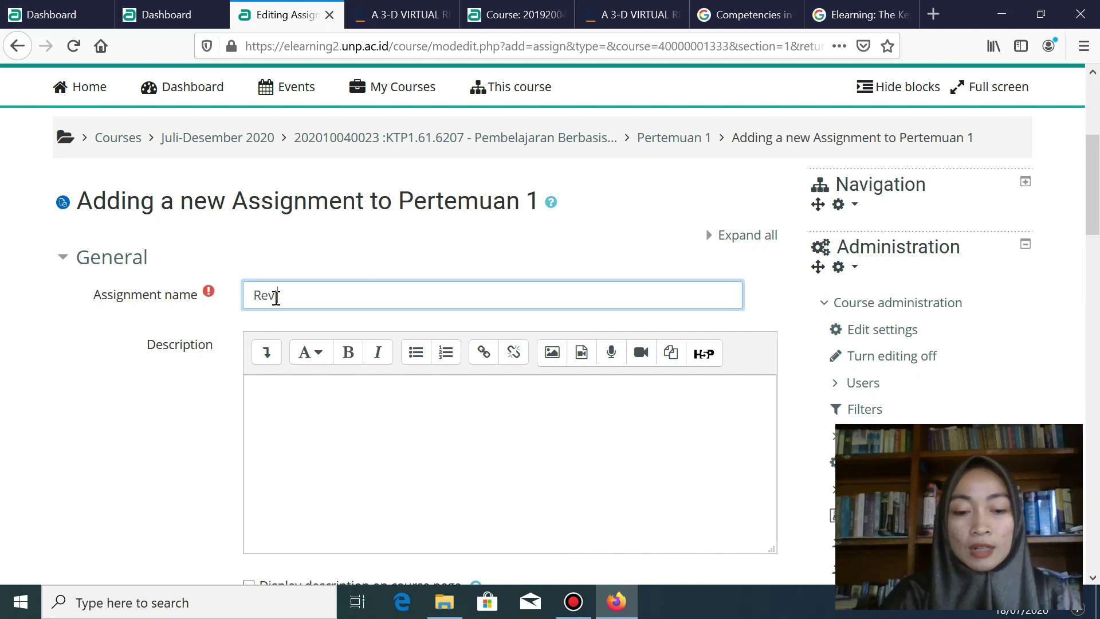
text(w a)
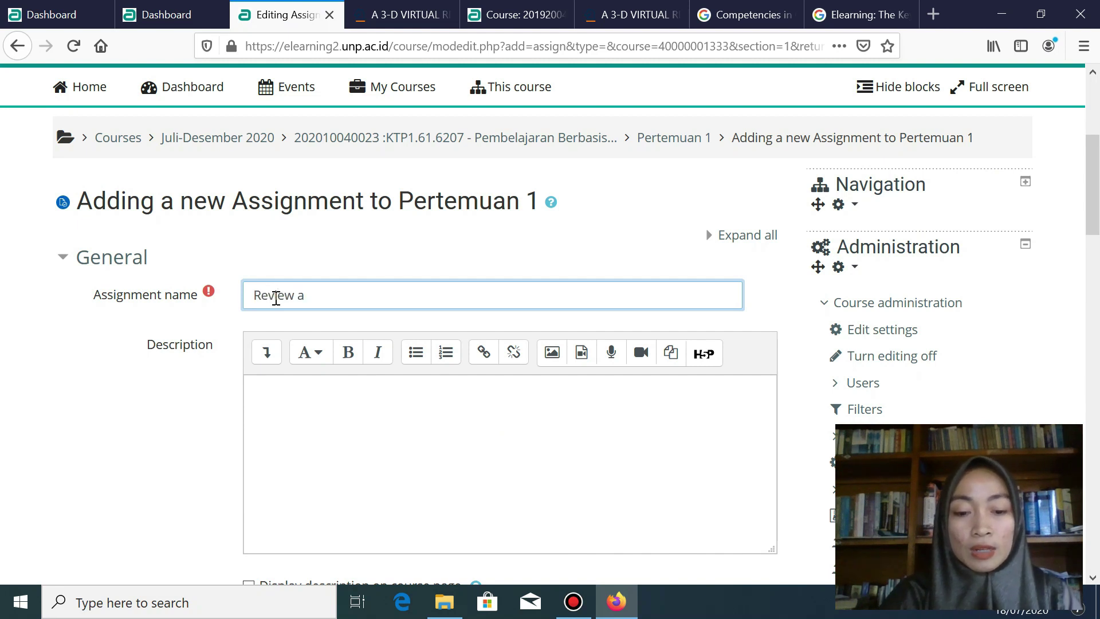
text(rtikel konsep dasar)
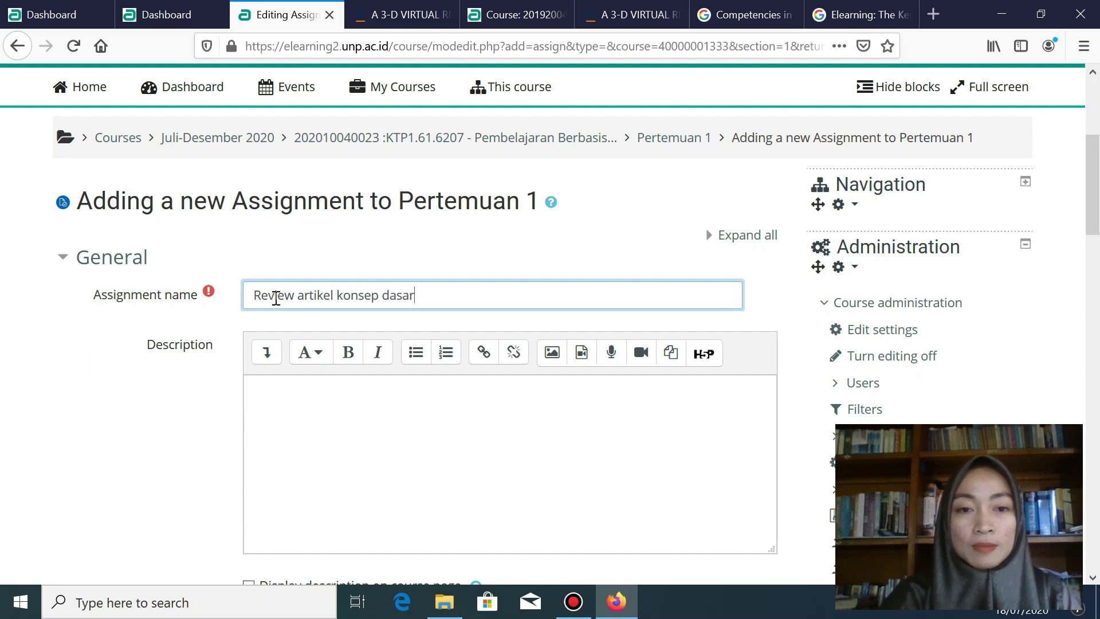
text( elearning)
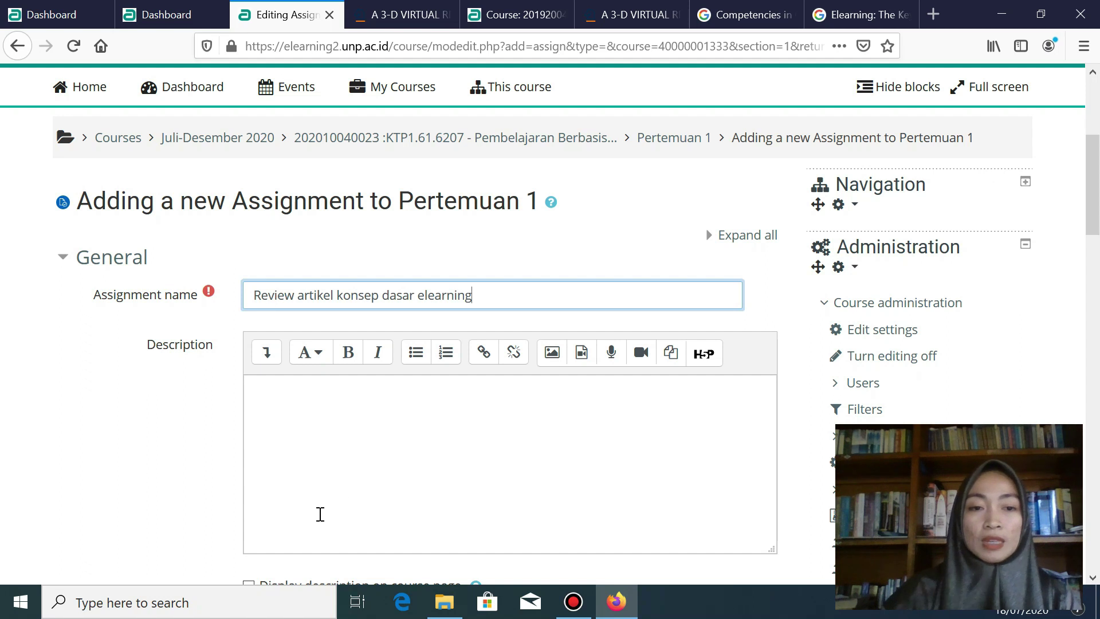
- Enter the description "dari lima artikel yang saudara temukan, silahkan tuliskan review artikel tersebut dan kirimkan di sini." followed by a separate "_aturan_" line
click(347, 472)
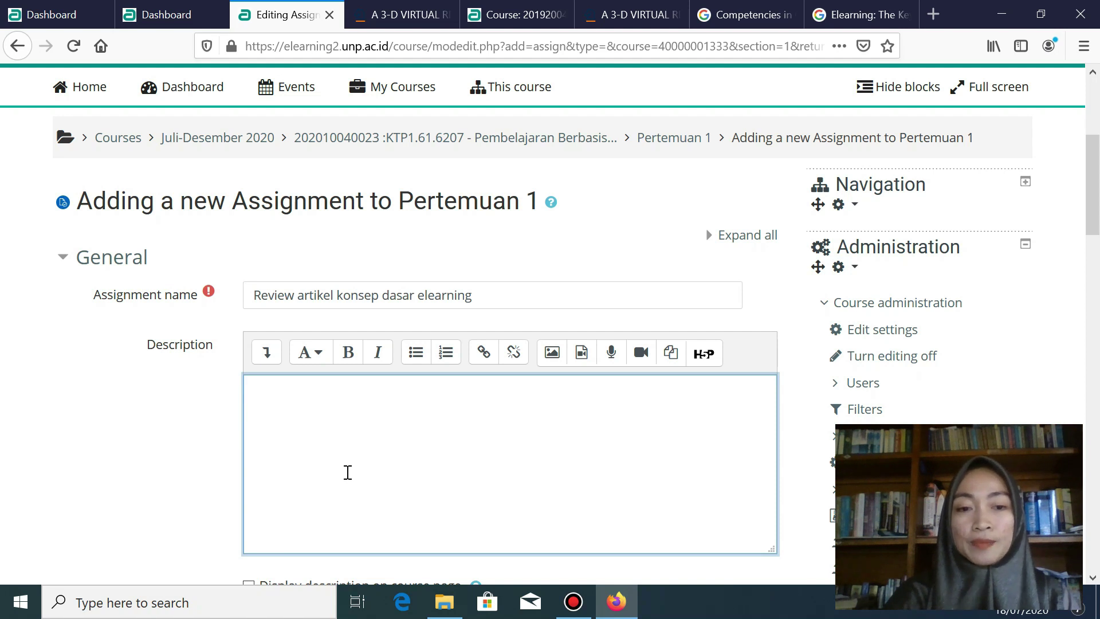
text(dari lima a)
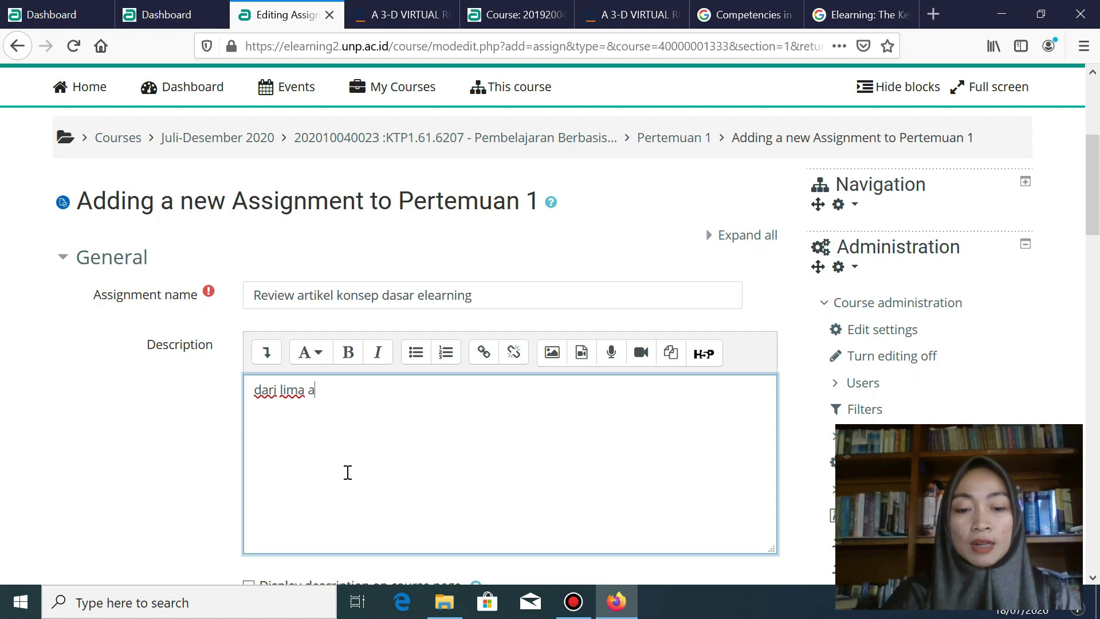
text(rtikel yang saudara temukan, silahkan)
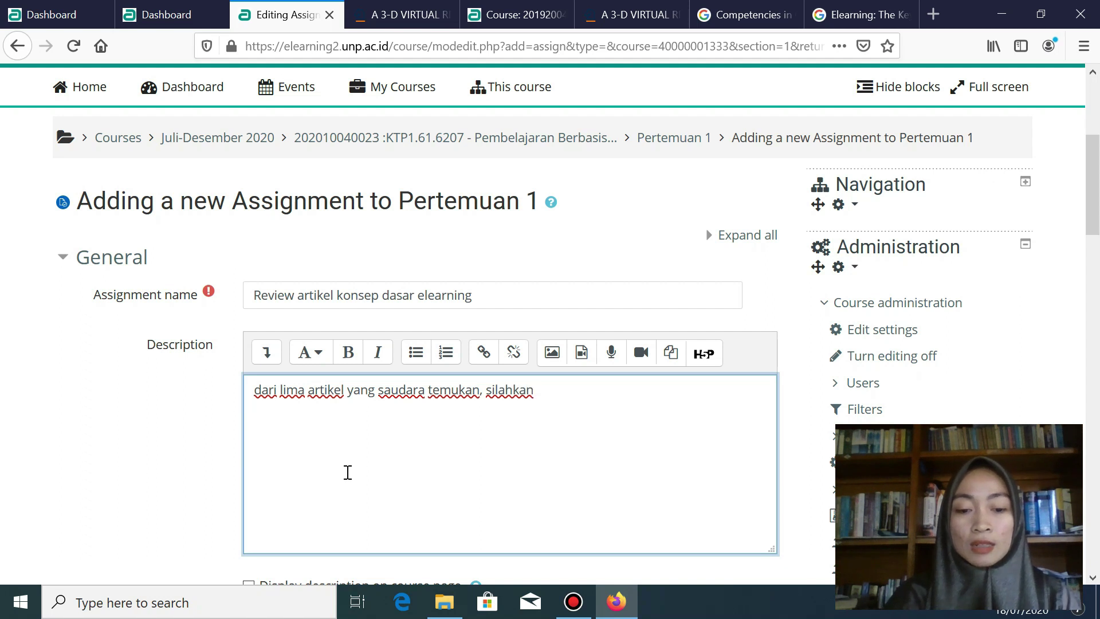
text( tuliskan reviea)
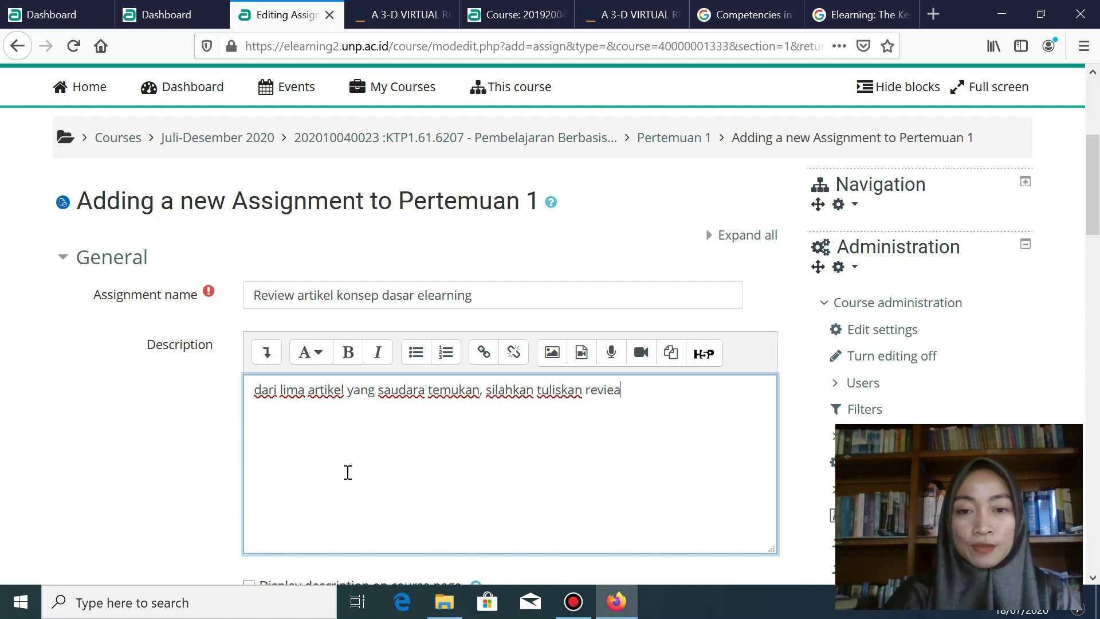
key(BackSpace)
text(w artikel)
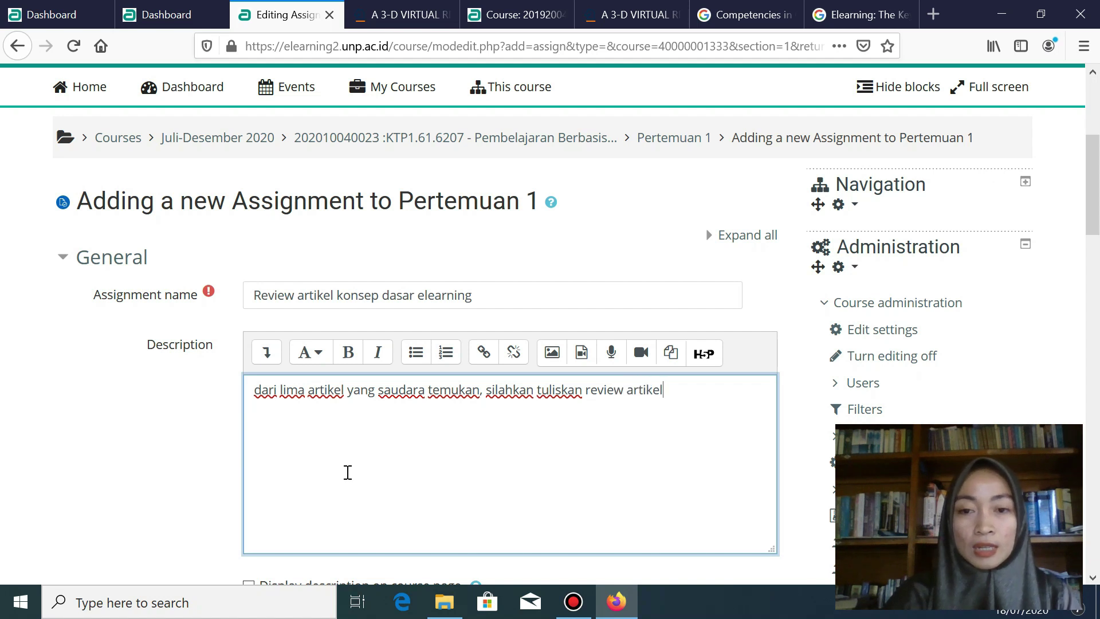
text( tersebu)
key(BackSpace)
key(BackSpace)
key(BackSpace)
text(sebu)
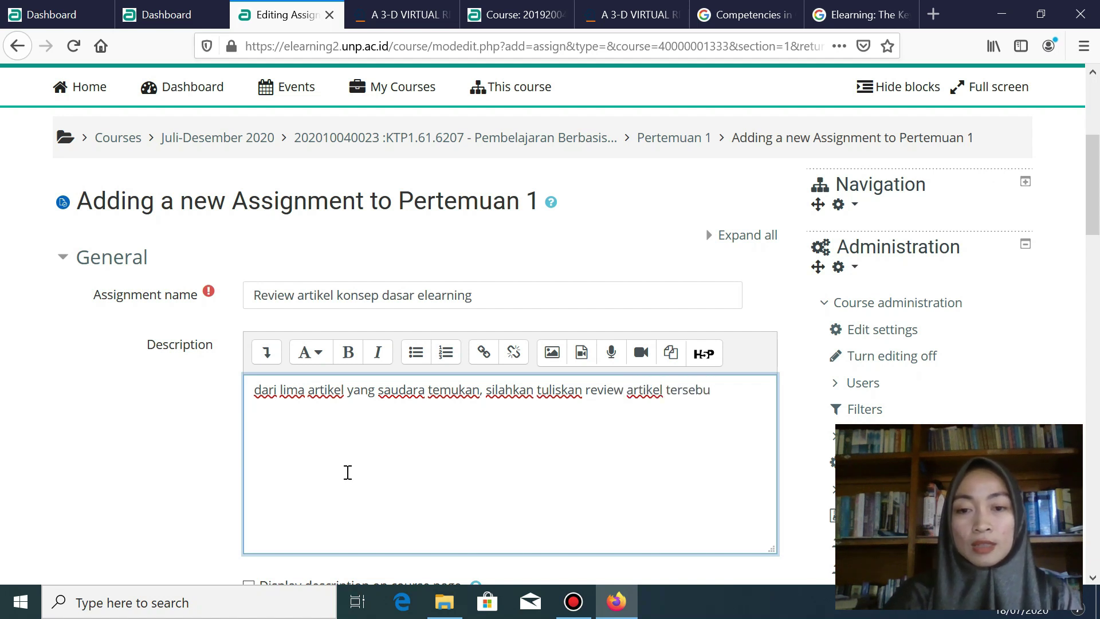
text(t dan kirim)
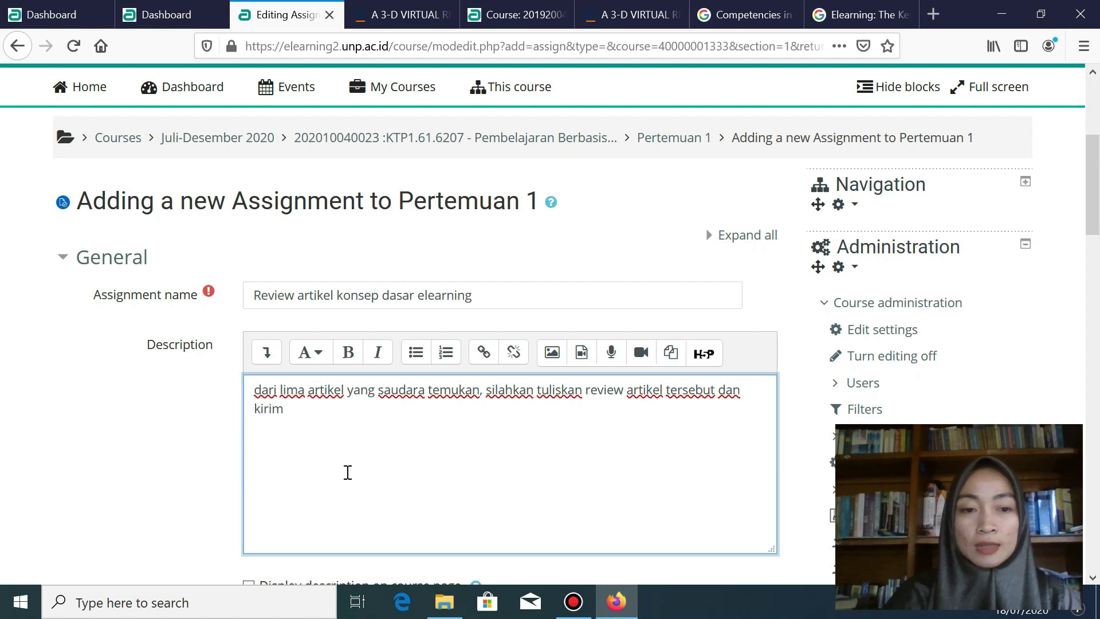
text(kan di sini)
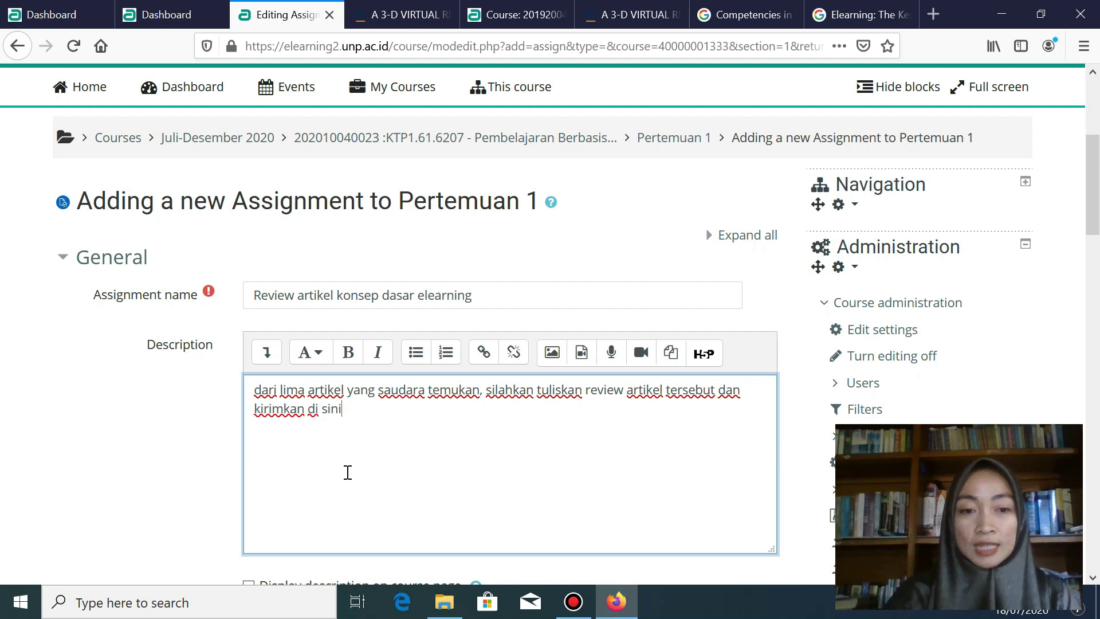
text(.)
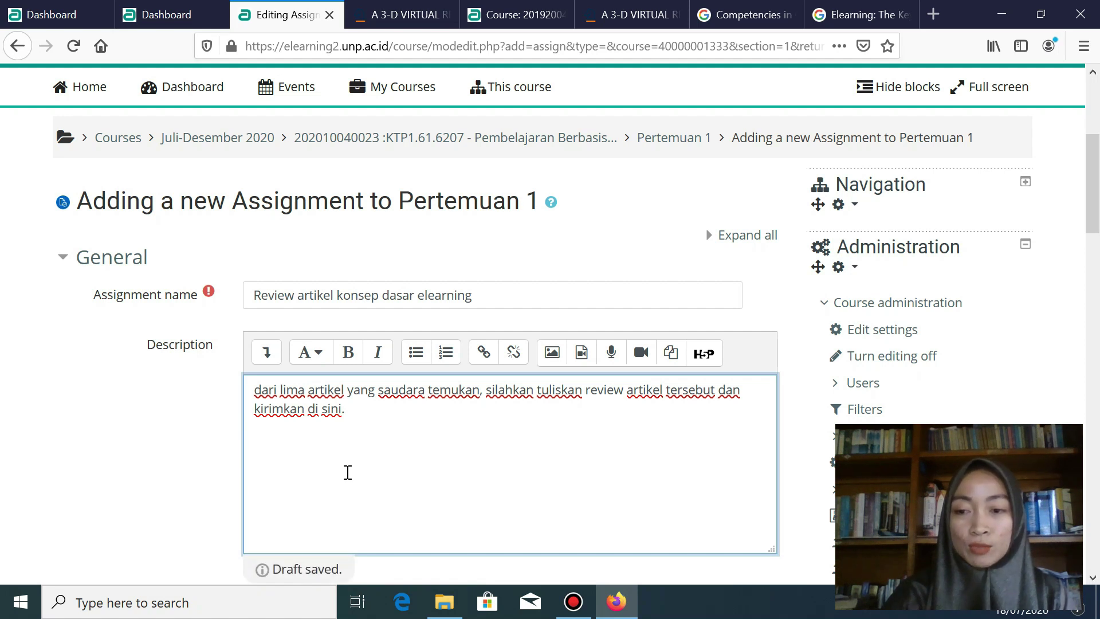
text(__)
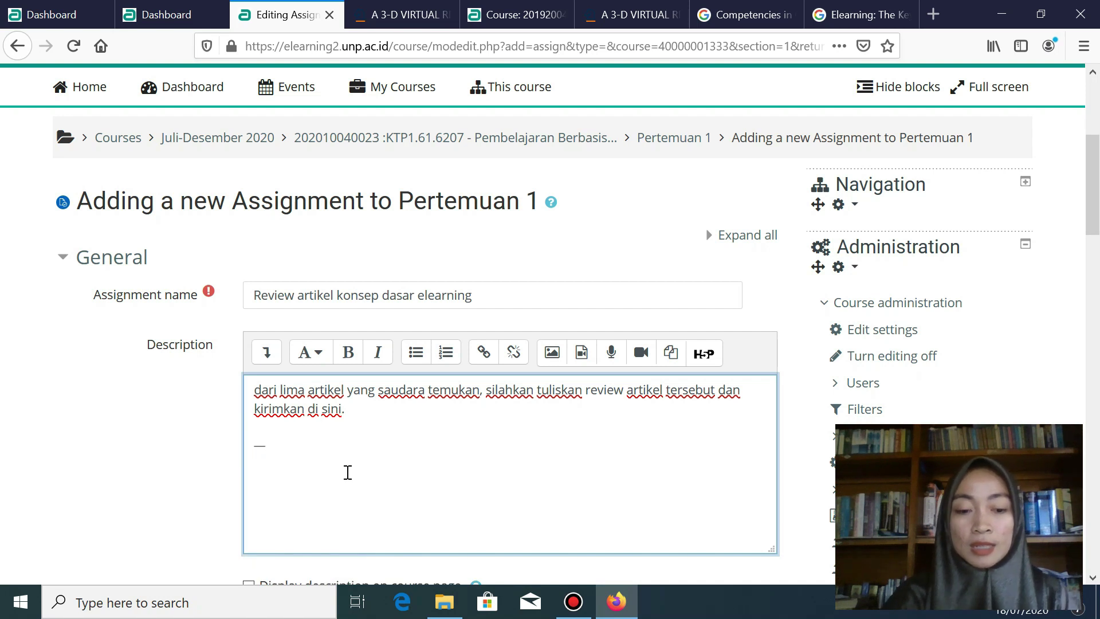
text(aturan)
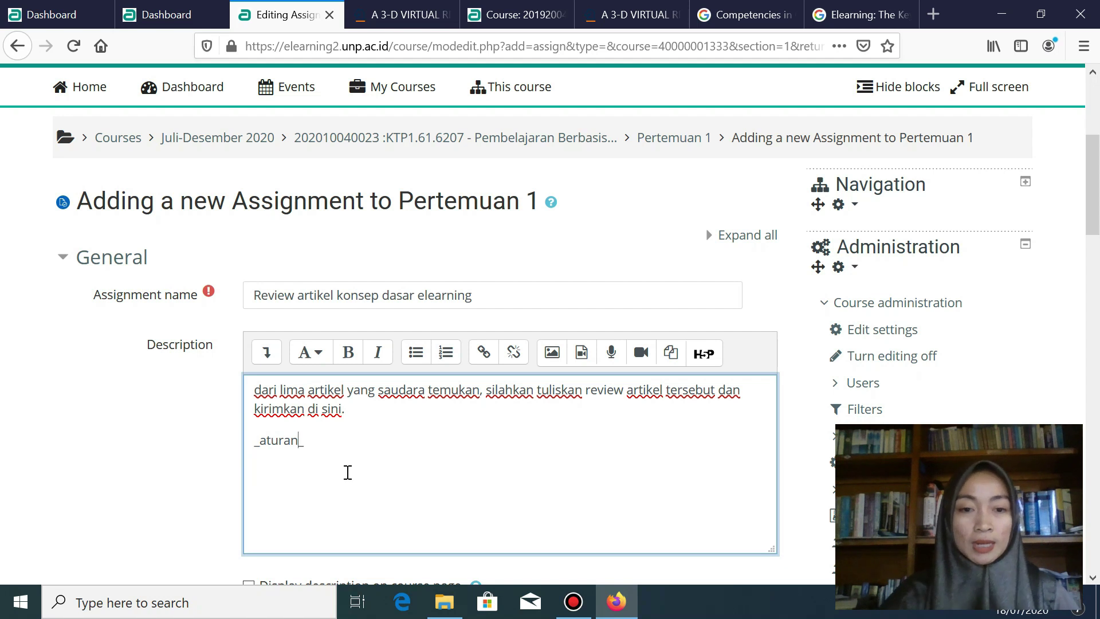
- Look over the assignment's additional files and availability date settings, and collapse the Availability section
scroll(361, 458, down, 4)
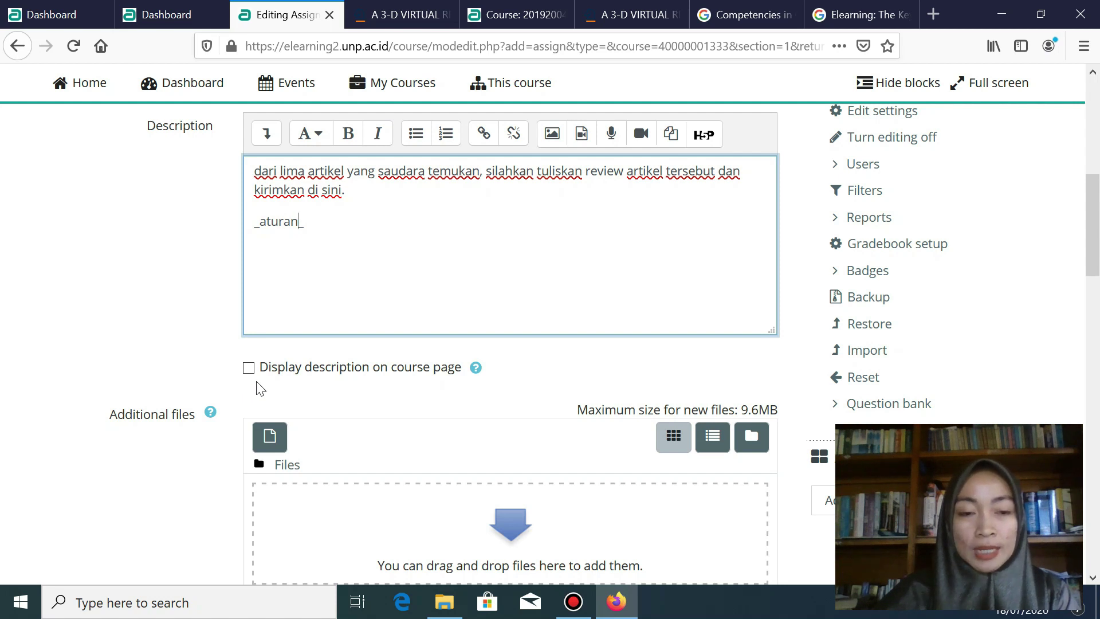
scroll(253, 391, down, 3)
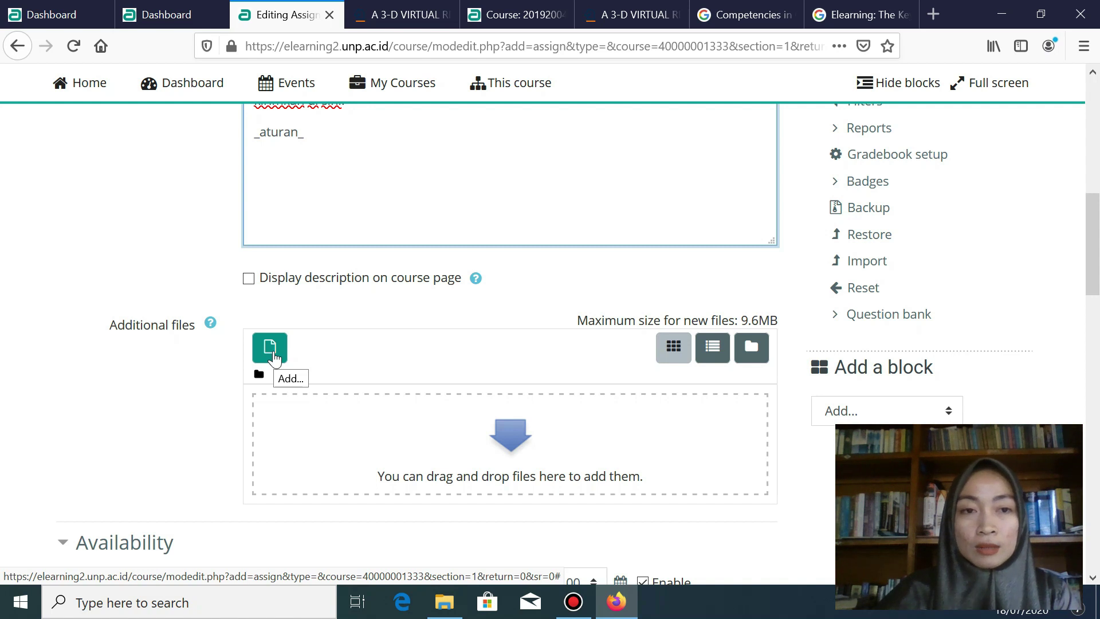
scroll(277, 354, up, 3)
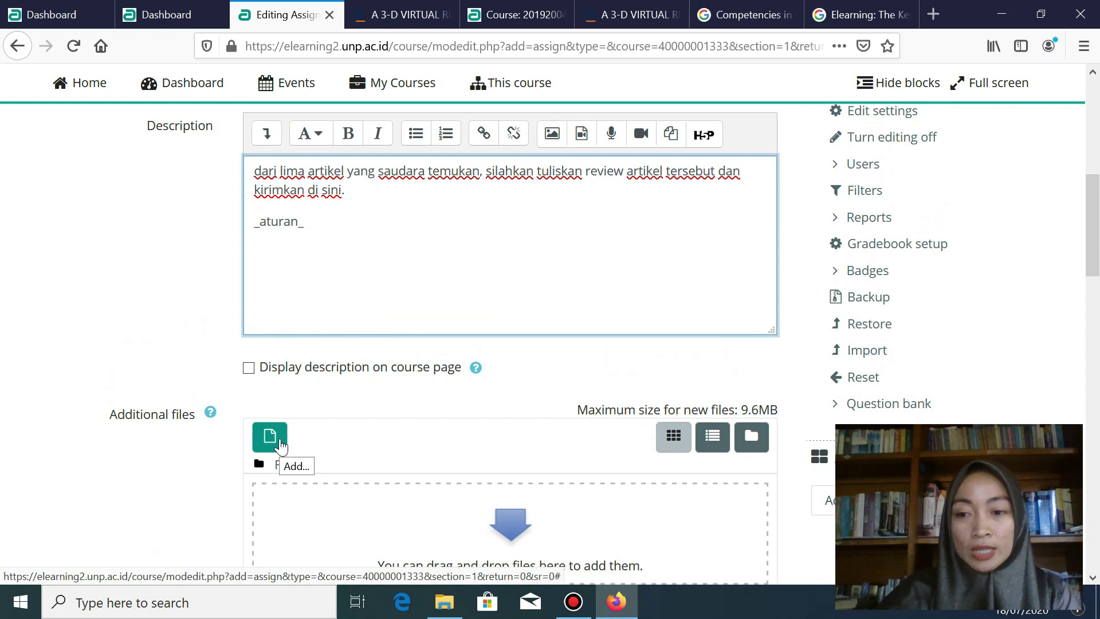
scroll(281, 446, down, 5)
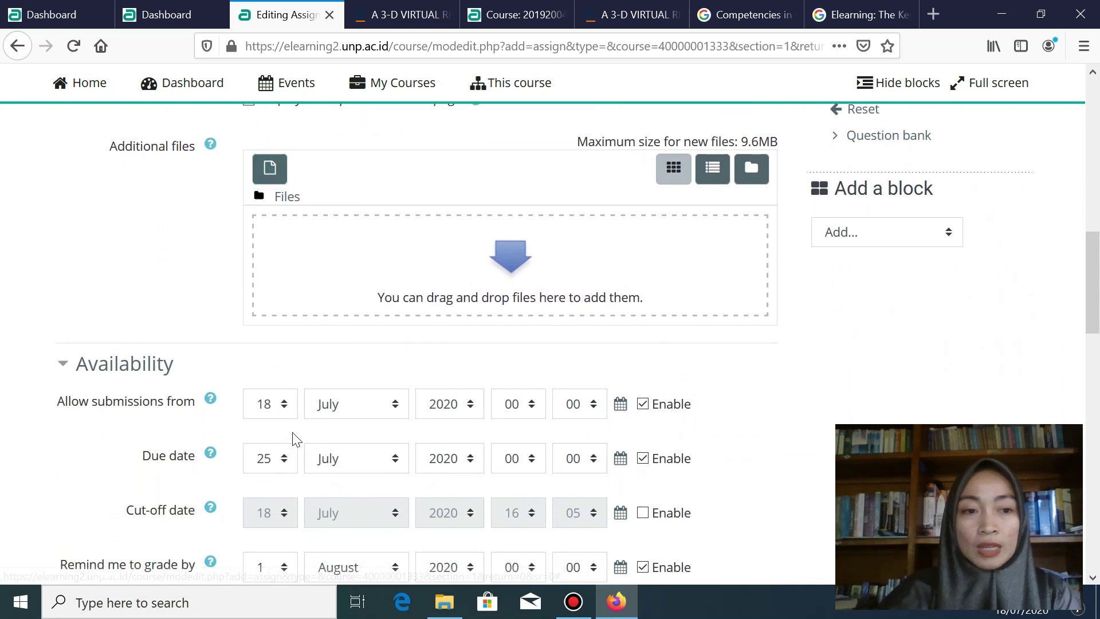
scroll(289, 439, down, 1)
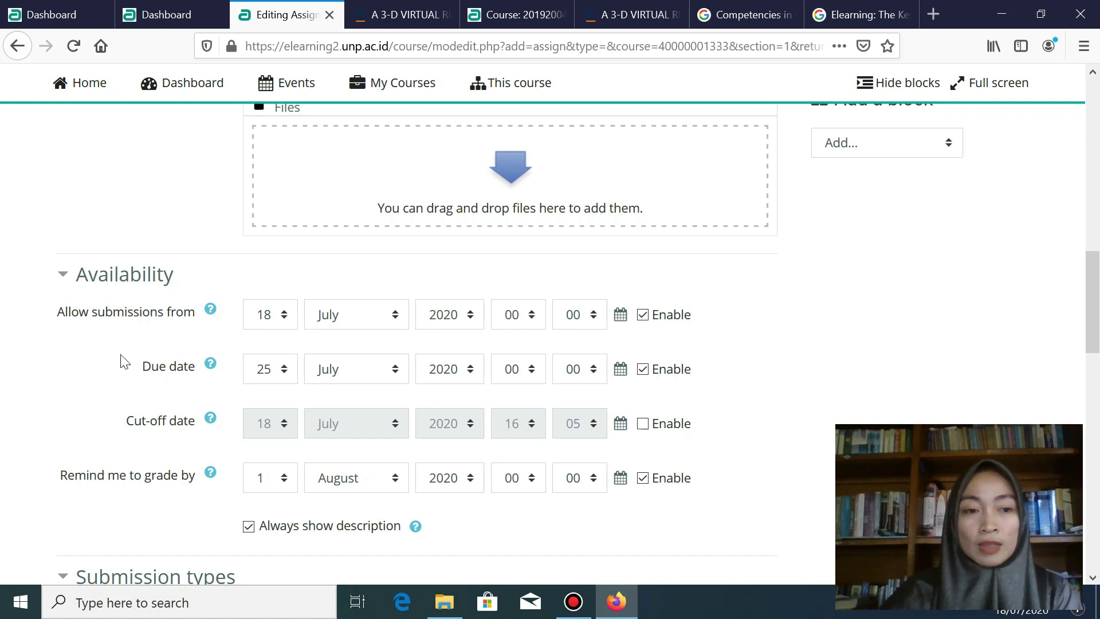
click(63, 274)
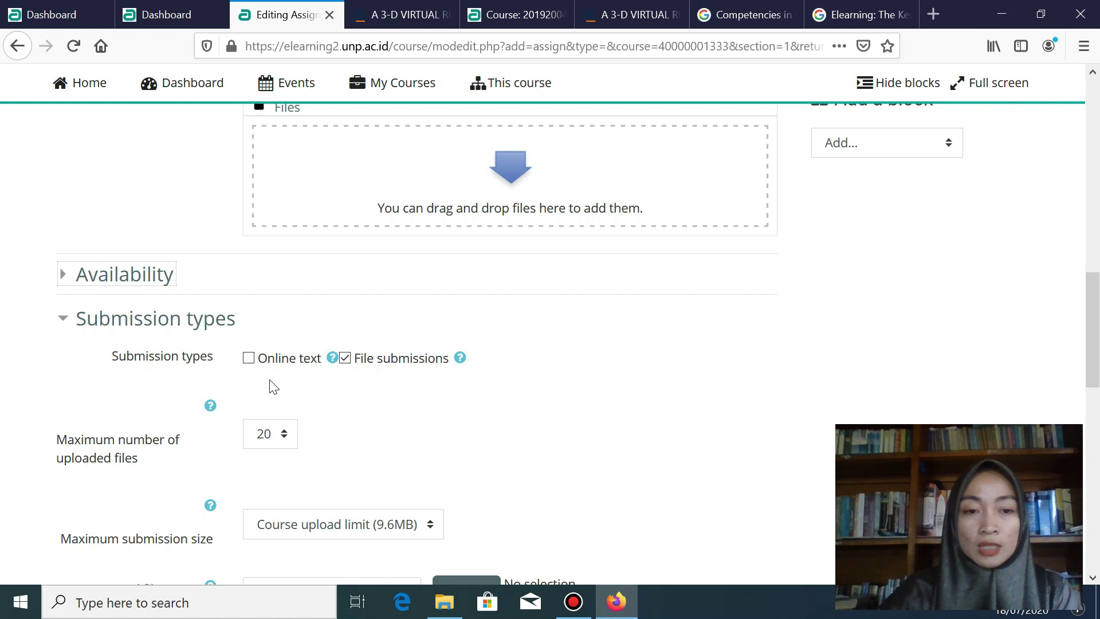
- Allow online text submissions in addition to file submissions, with an enabled word limit of 500
click(249, 360)
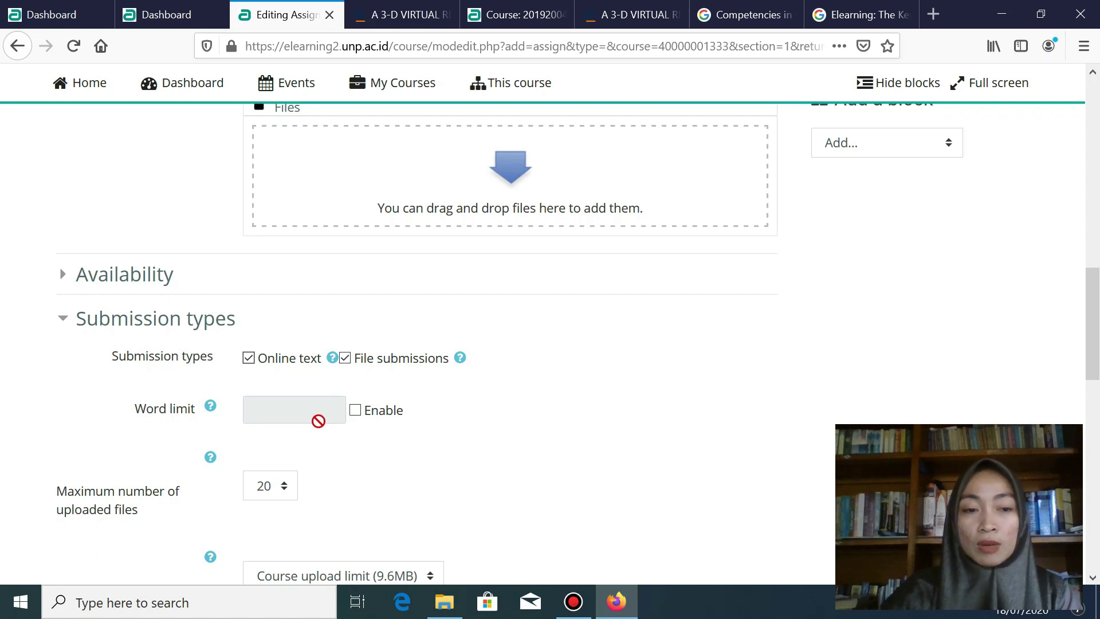
click(359, 415)
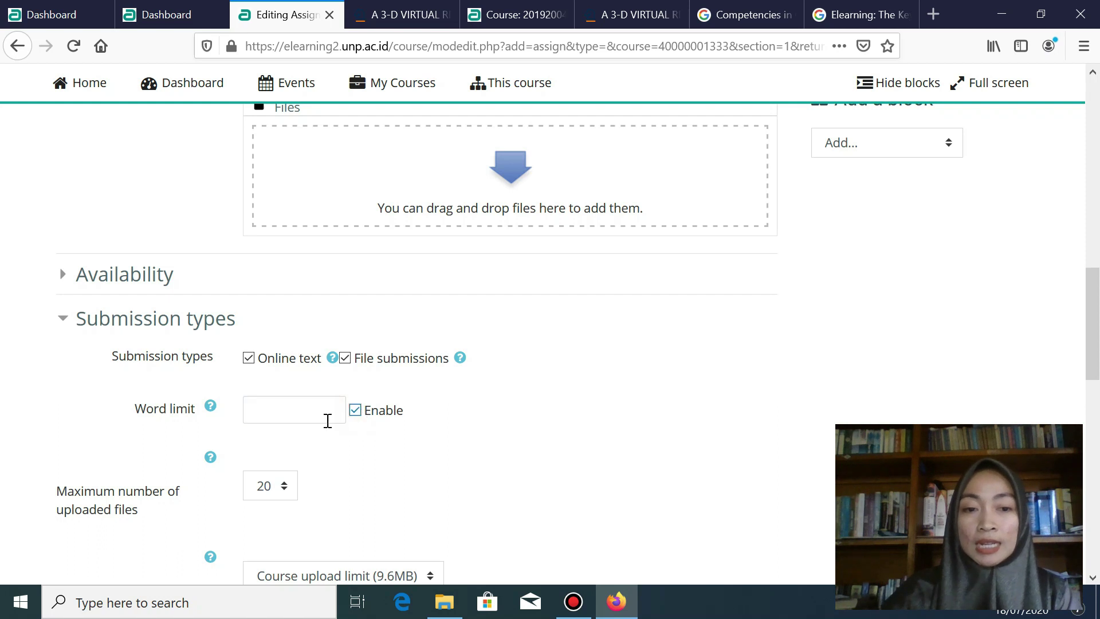
click(300, 419)
text(500)
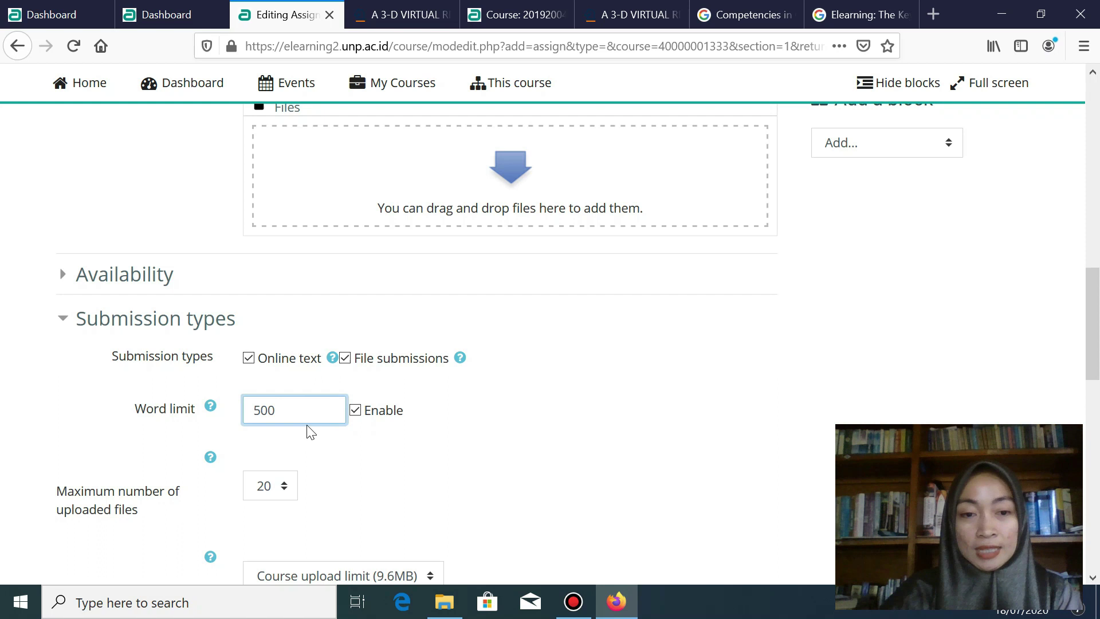
click(355, 412)
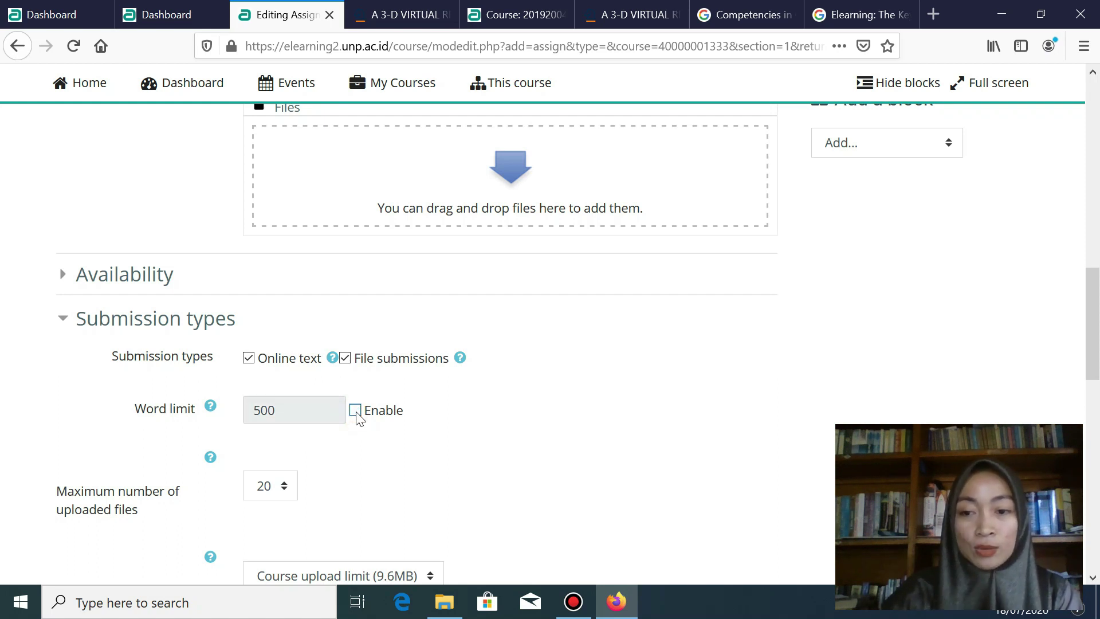
click(356, 411)
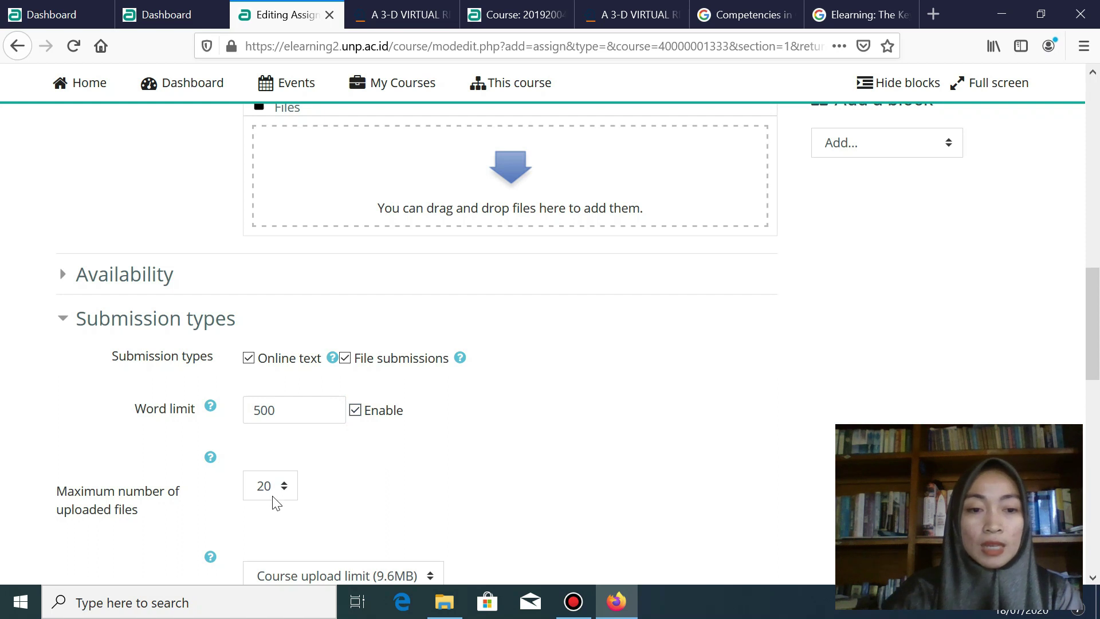
- Limit file submissions to a maximum of 1 uploaded file and a maximum submission size of 5MB
scroll(284, 500, down, 2)
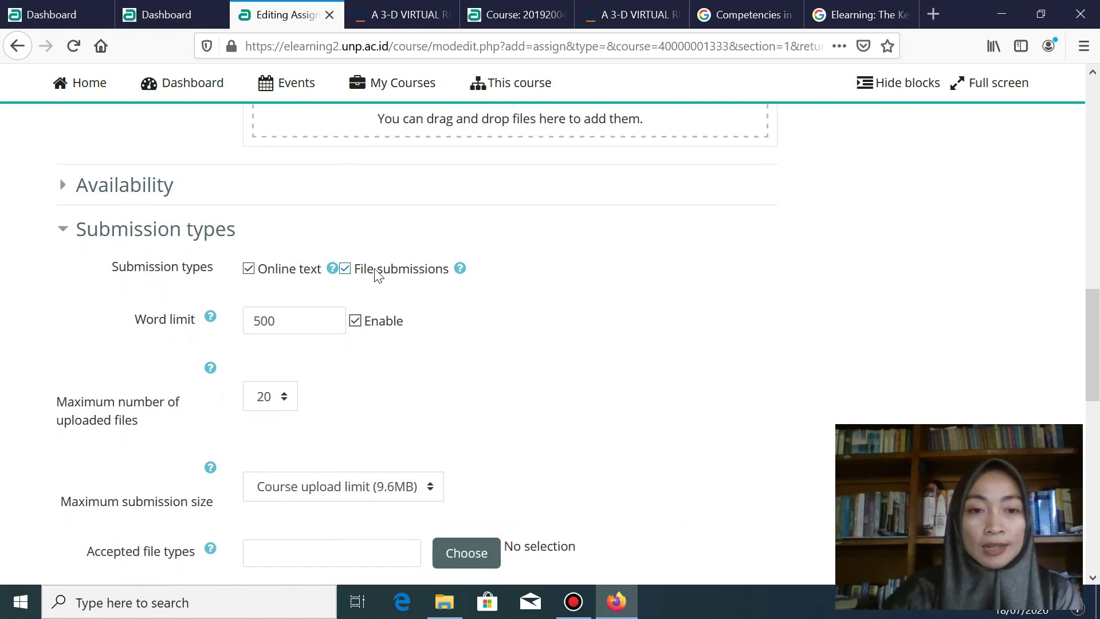
click(286, 399)
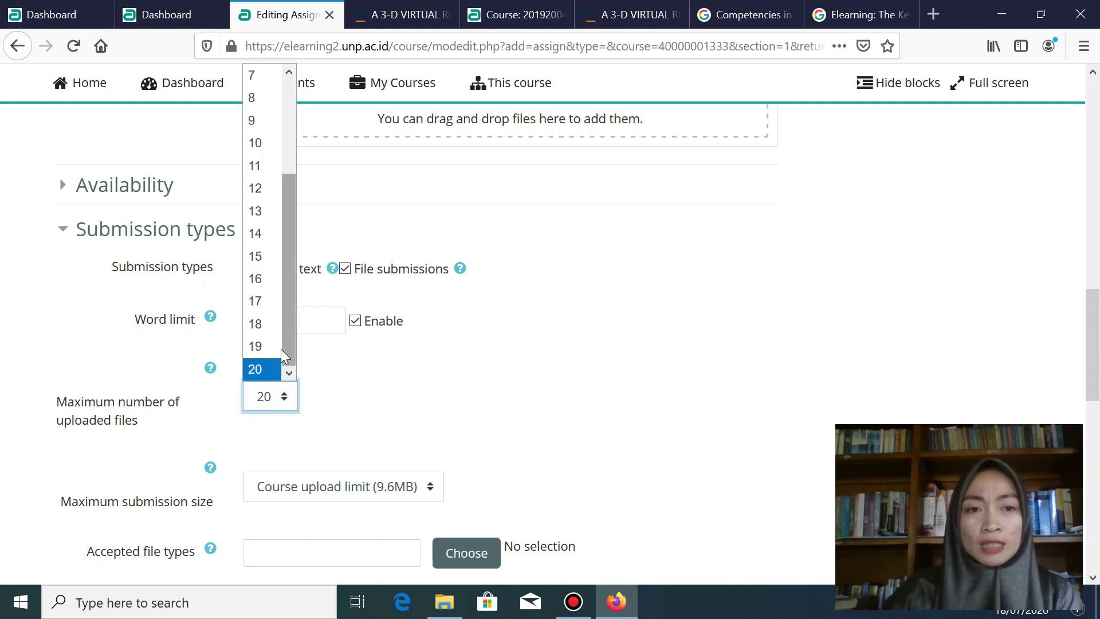
scroll(281, 349, up, 2)
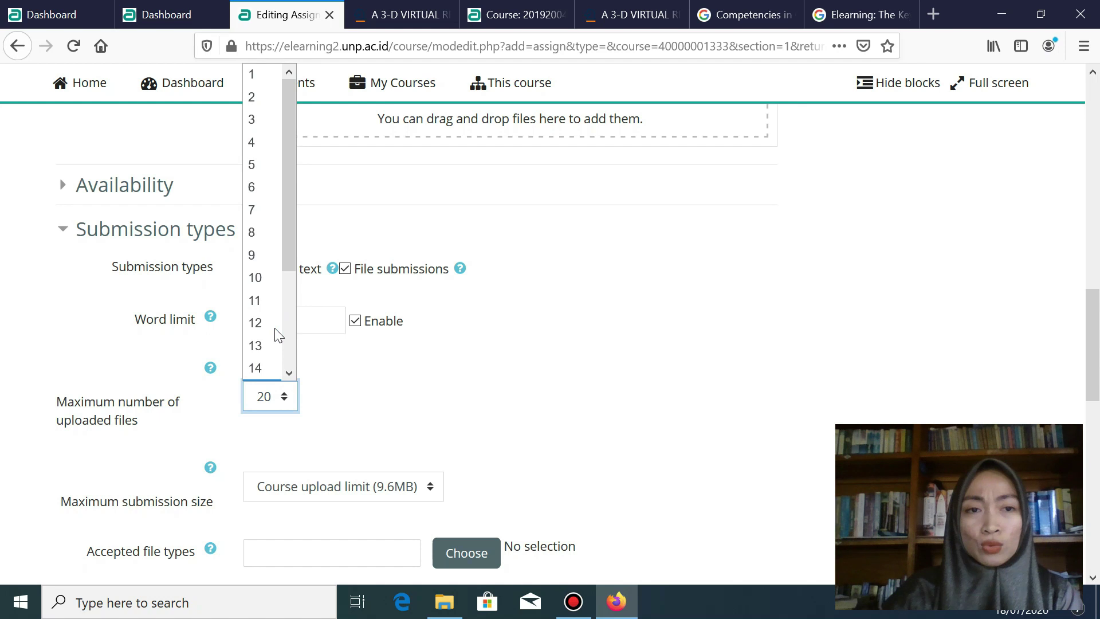
click(247, 76)
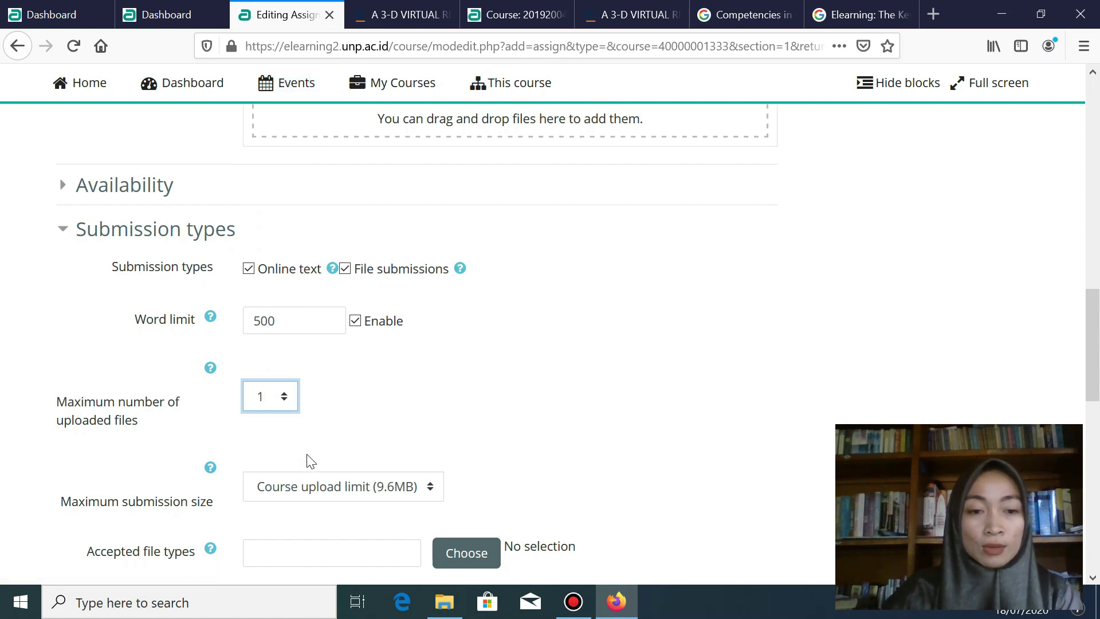
click(299, 488)
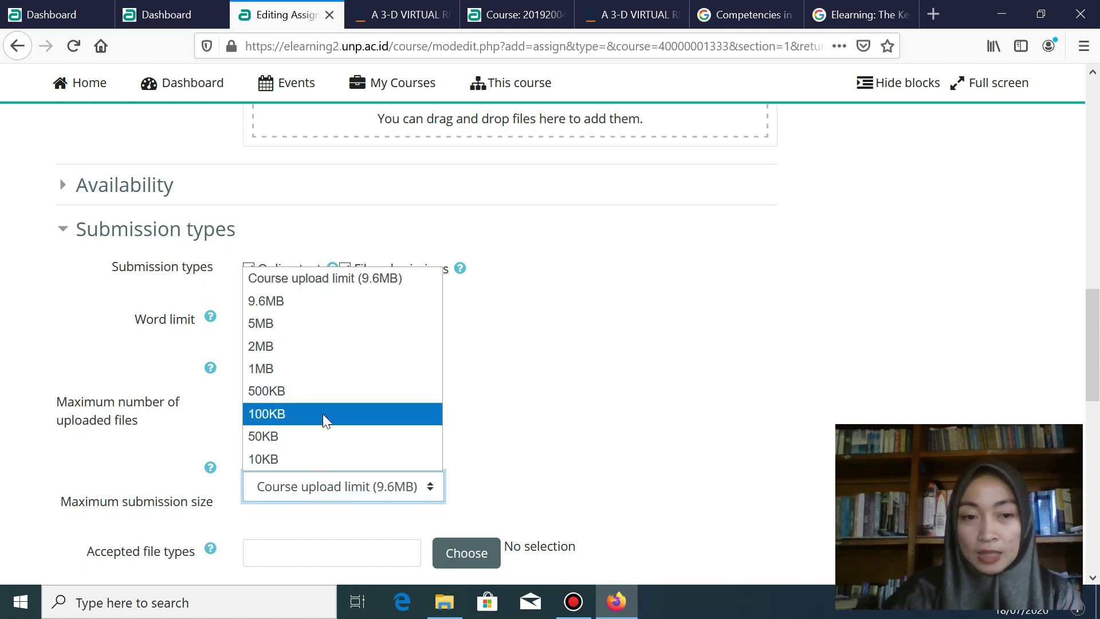
click(287, 321)
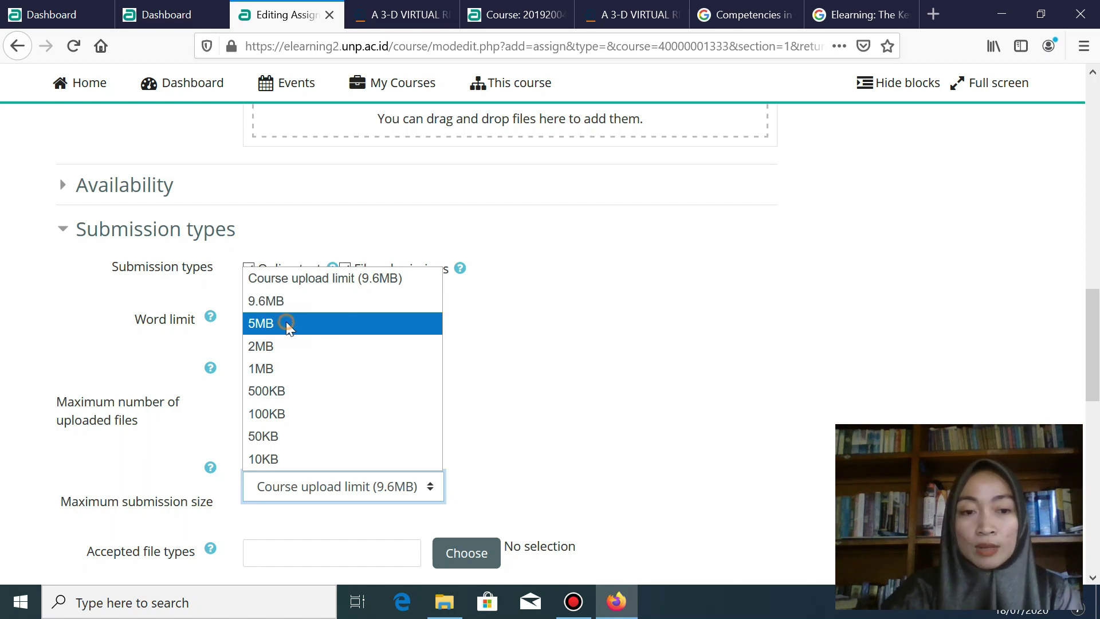
- Accept all file types for the submission, and collapse the Submission types section
scroll(378, 395, down, 3)
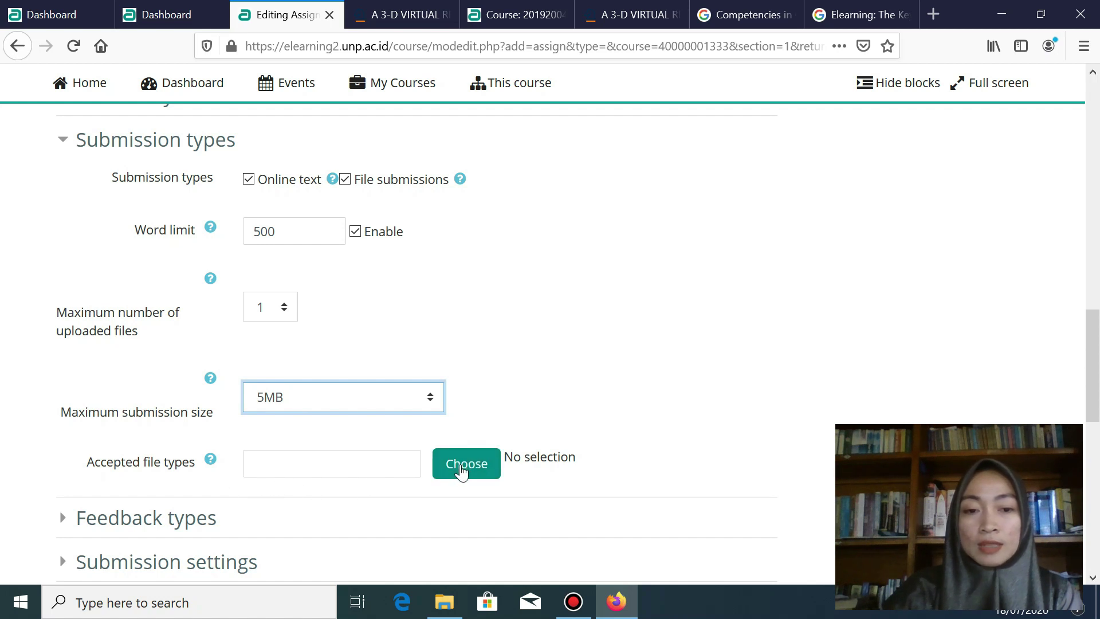
click(462, 470)
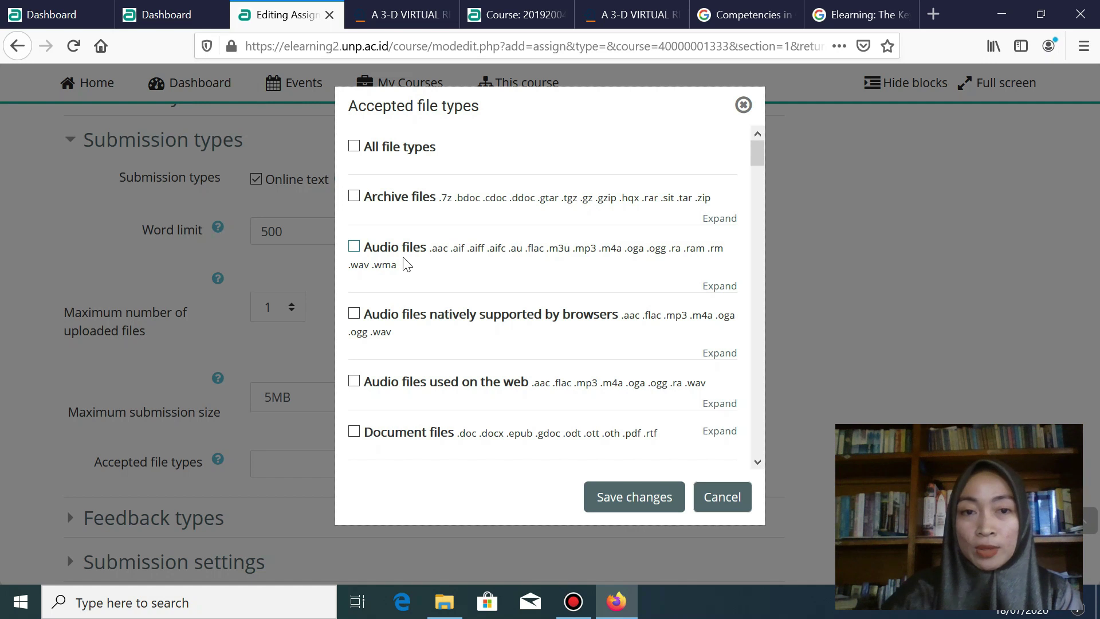
click(355, 147)
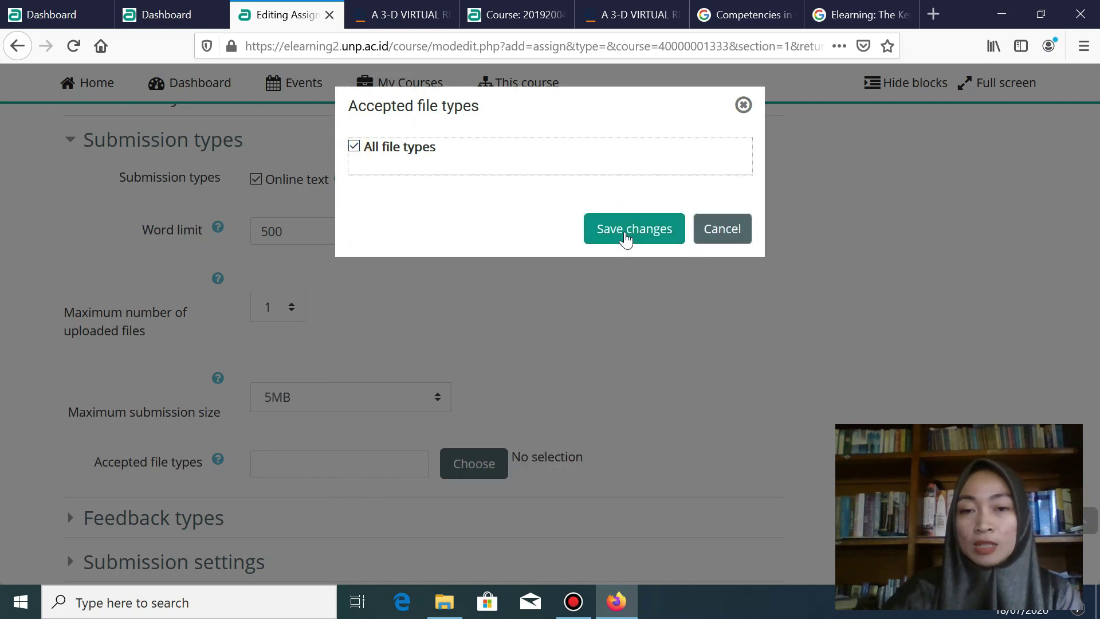
click(625, 238)
scroll(596, 360, down, 2)
scroll(118, 508, up, 2)
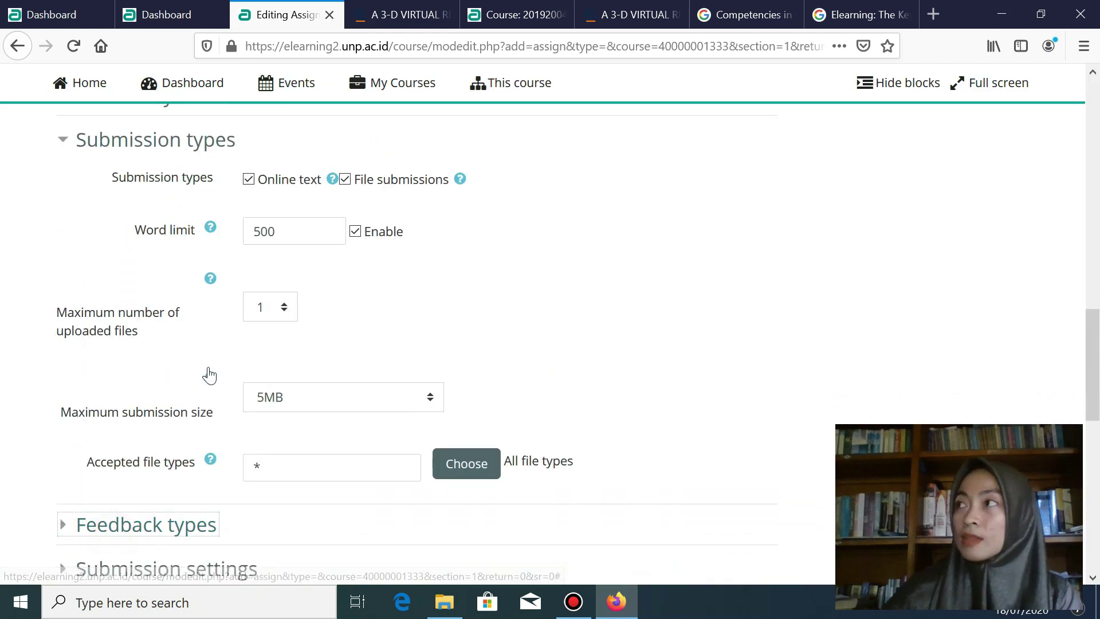
click(64, 143)
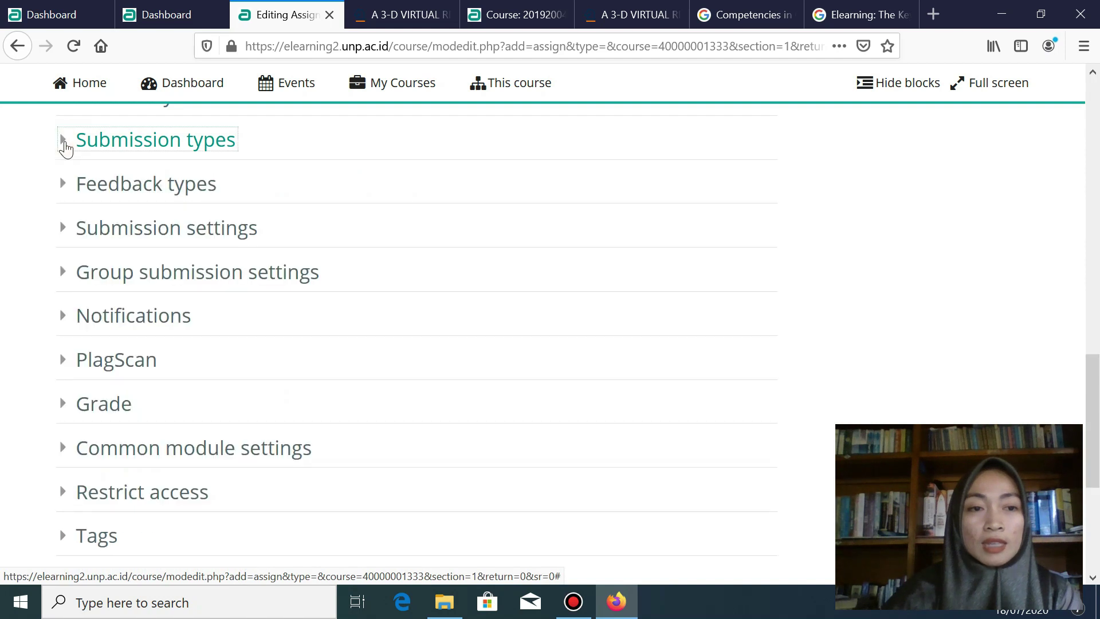
- Enable feedback files and set inline comments to Yes in the feedback types, and collapse that section
click(64, 193)
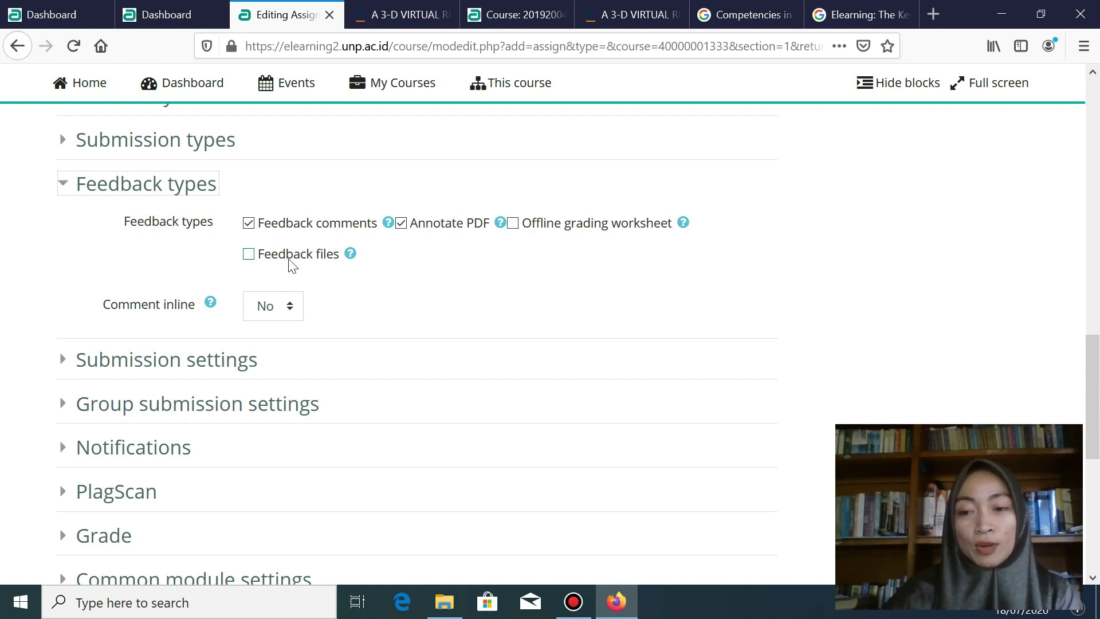
click(249, 255)
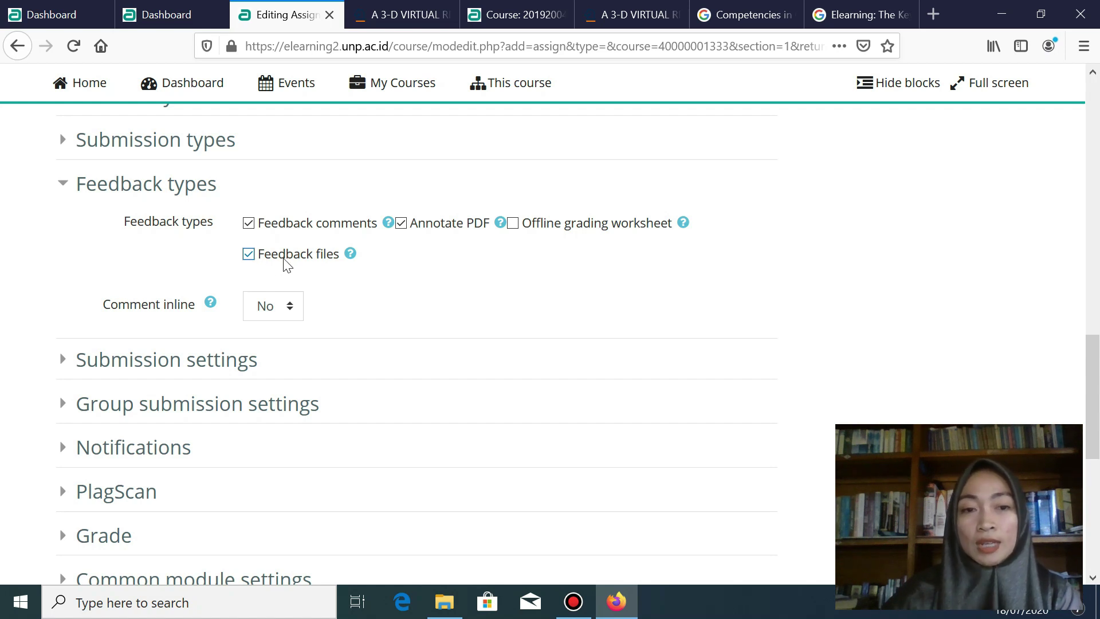
click(265, 308)
click(270, 313)
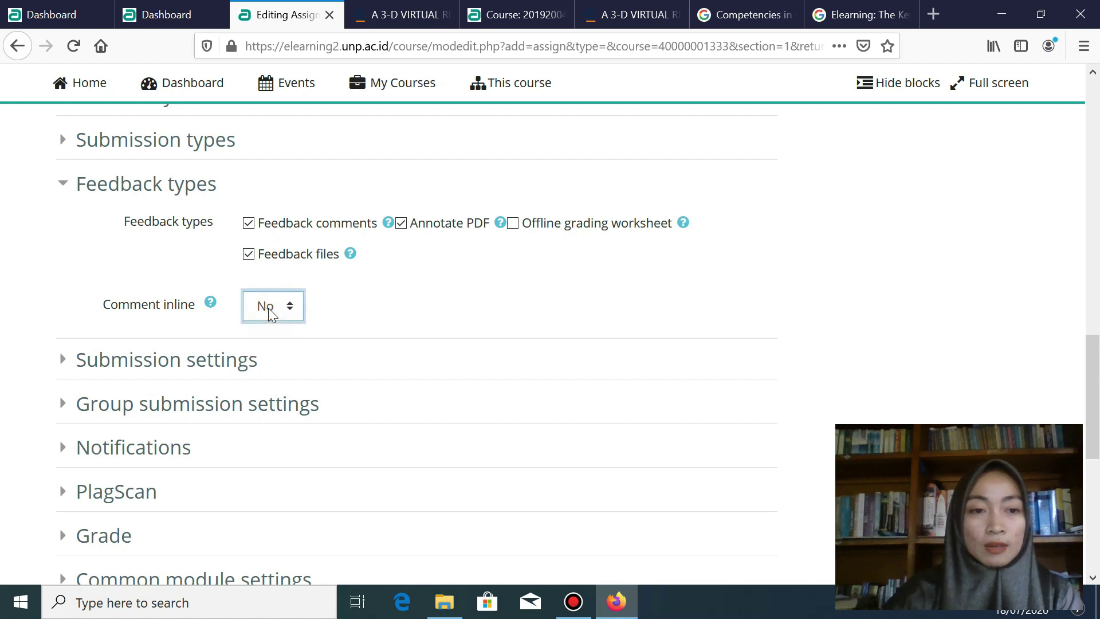
click(270, 314)
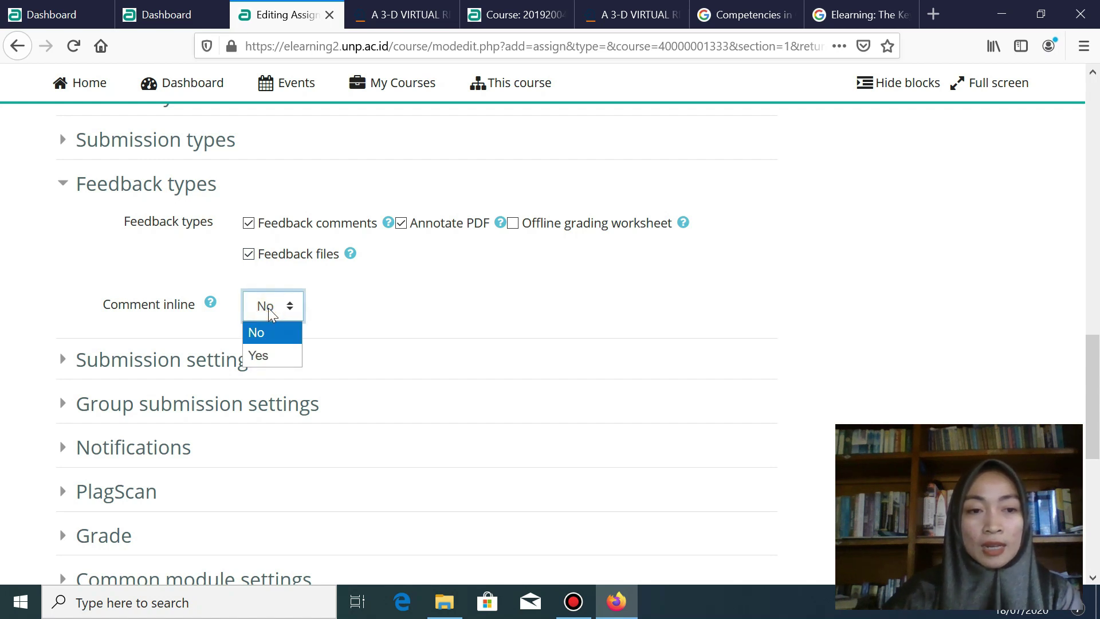
click(264, 357)
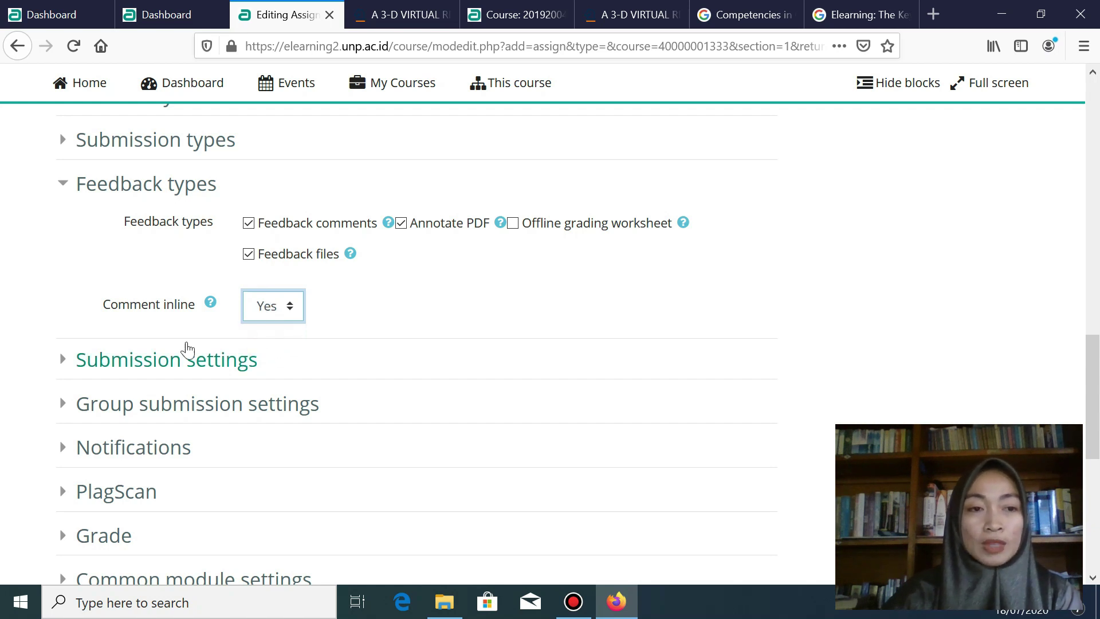
click(61, 188)
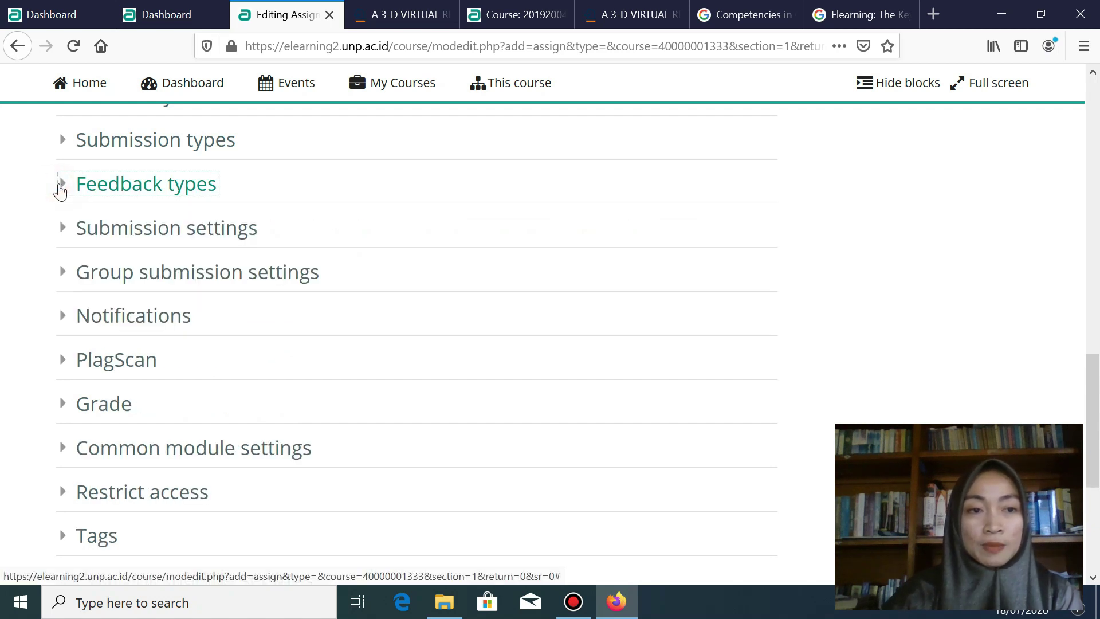
- In the submission settings, require students to click the submit button and to accept the submission statement
click(68, 235)
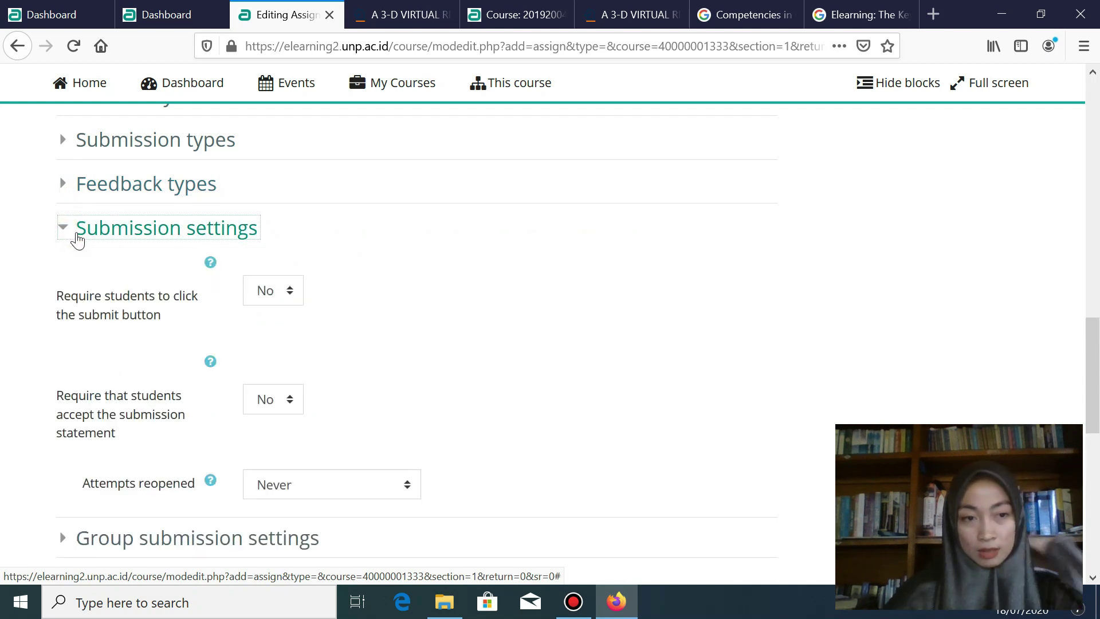
click(266, 290)
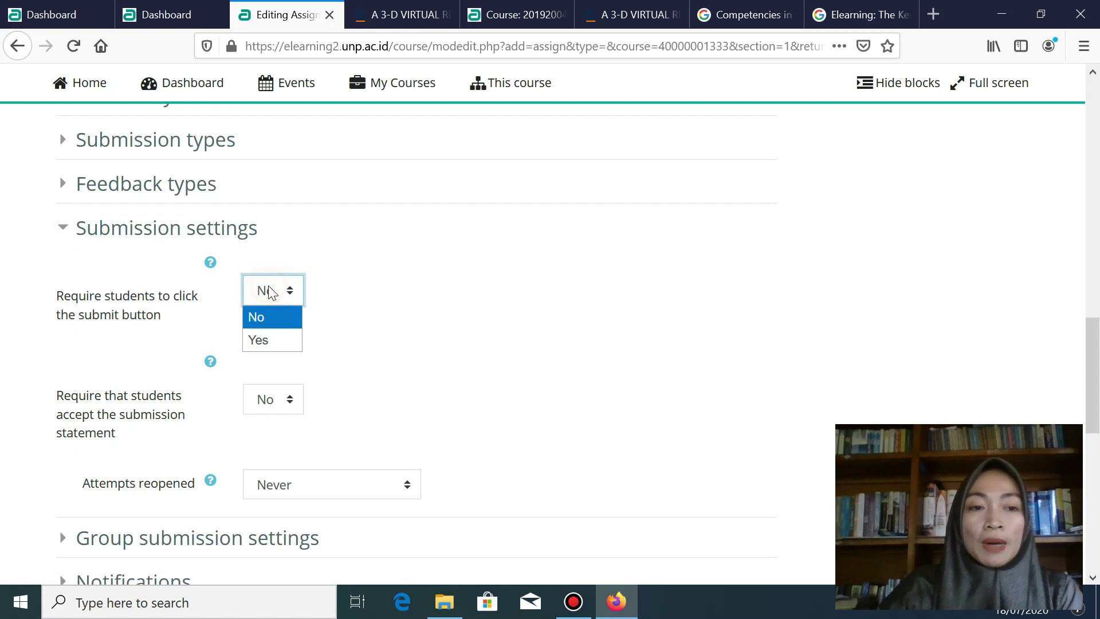
click(276, 341)
click(216, 417)
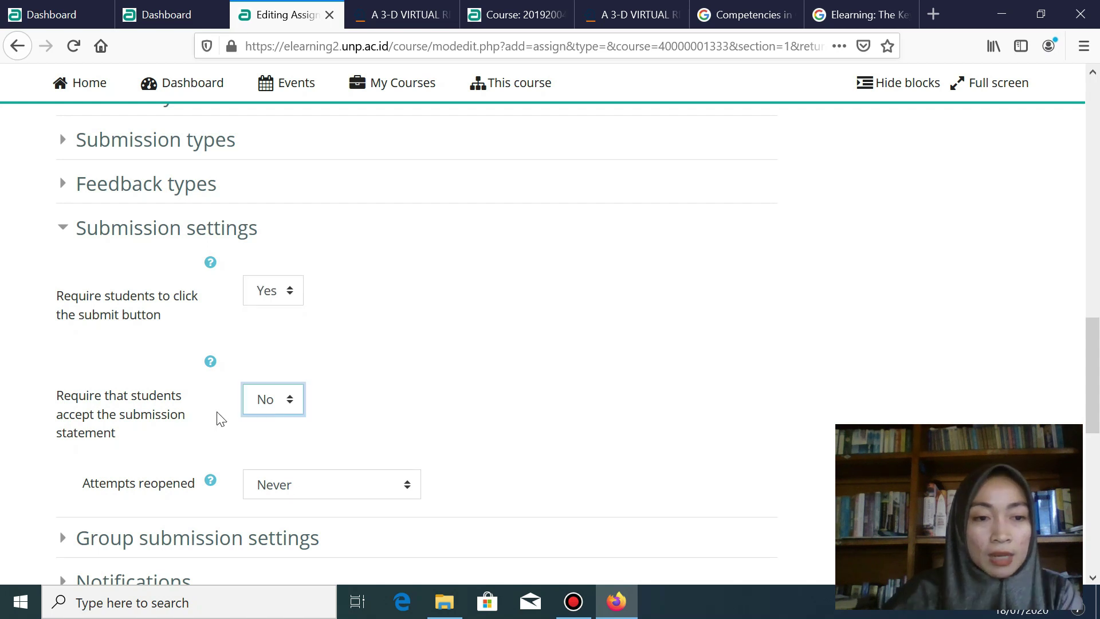
click(265, 404)
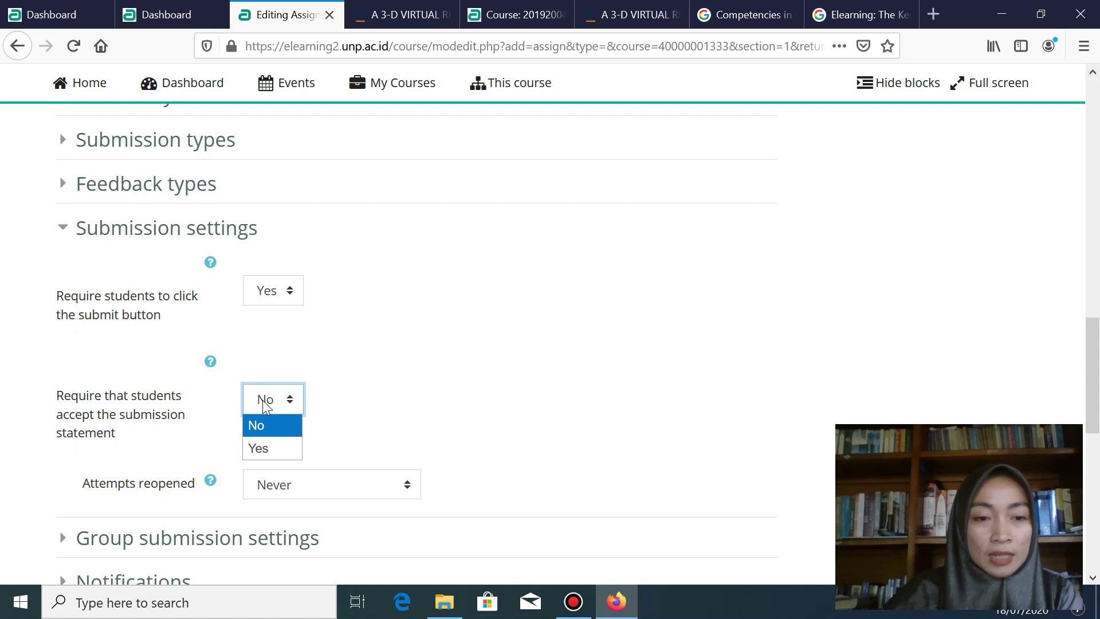
click(257, 449)
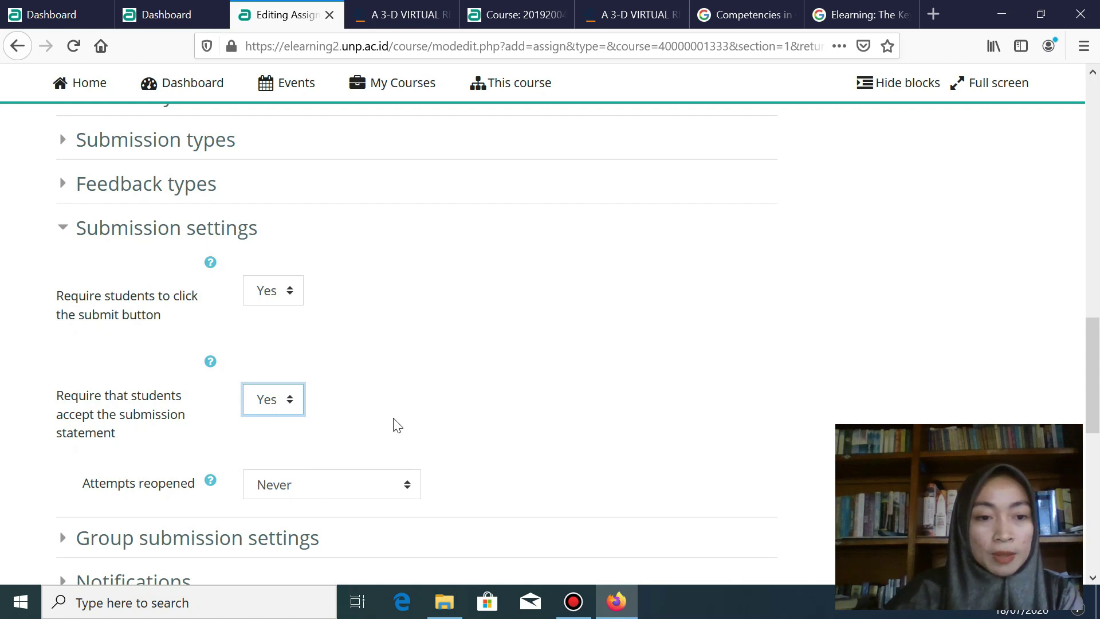
- Review the options for reopening attempts and choose Never
click(328, 486)
click(269, 446)
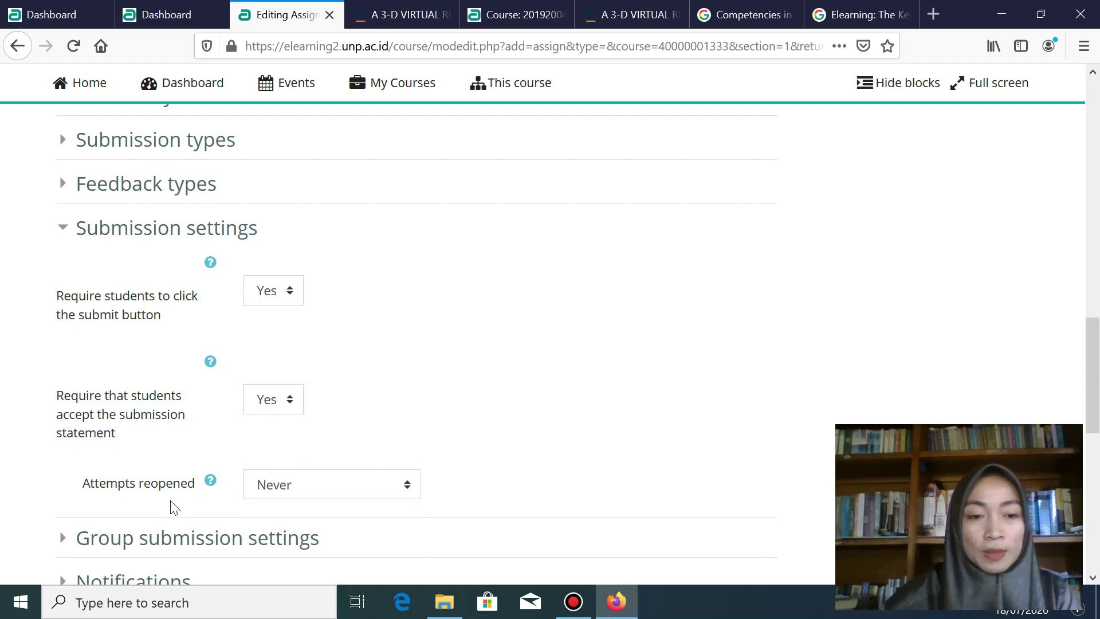
click(282, 488)
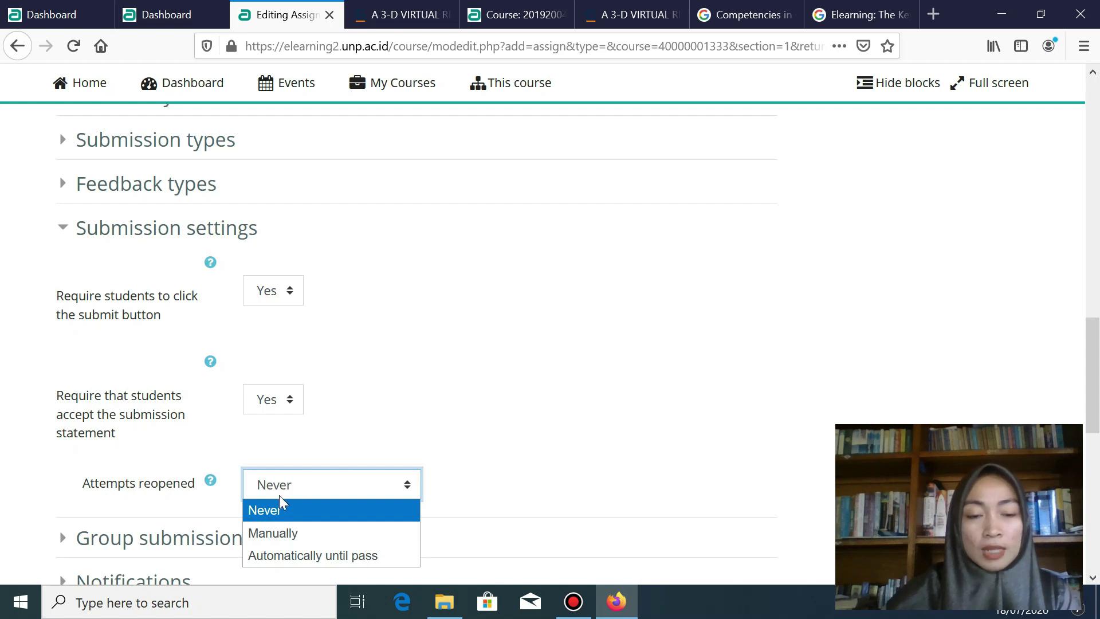
click(277, 510)
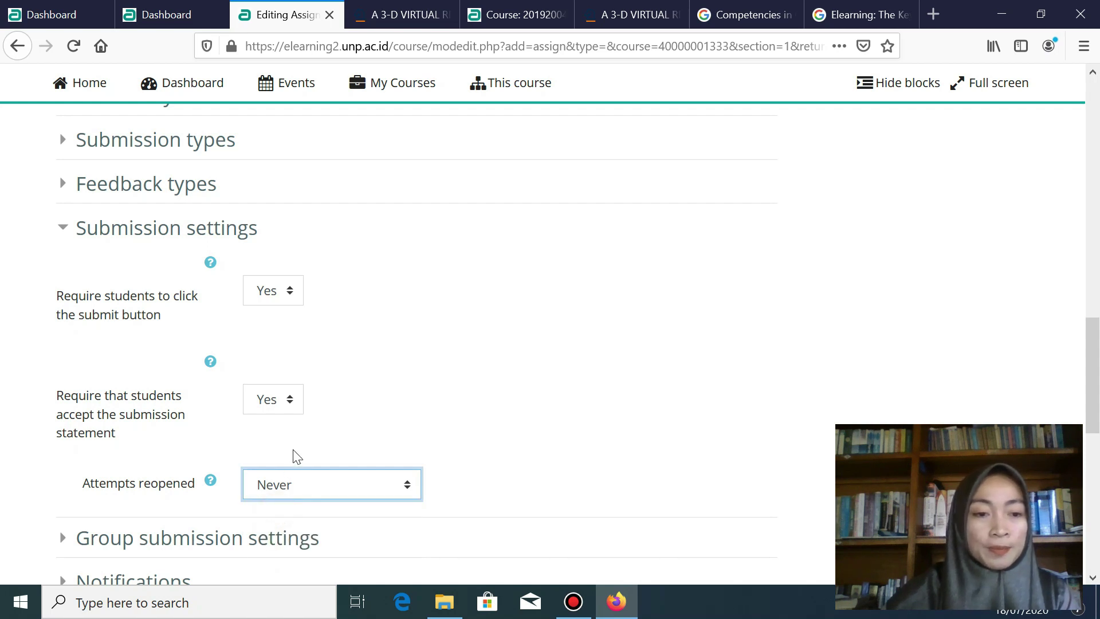
- Check the students-submit-in-groups choice in the group submission settings, and collapse that section
scroll(294, 454, down, 3)
click(285, 410)
click(284, 413)
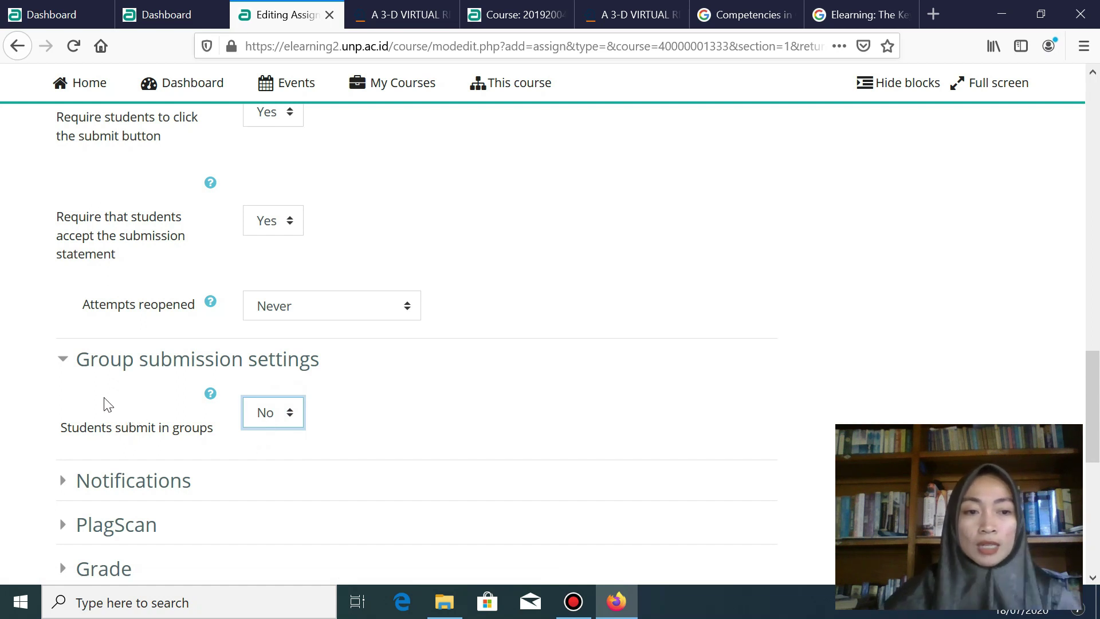
click(63, 361)
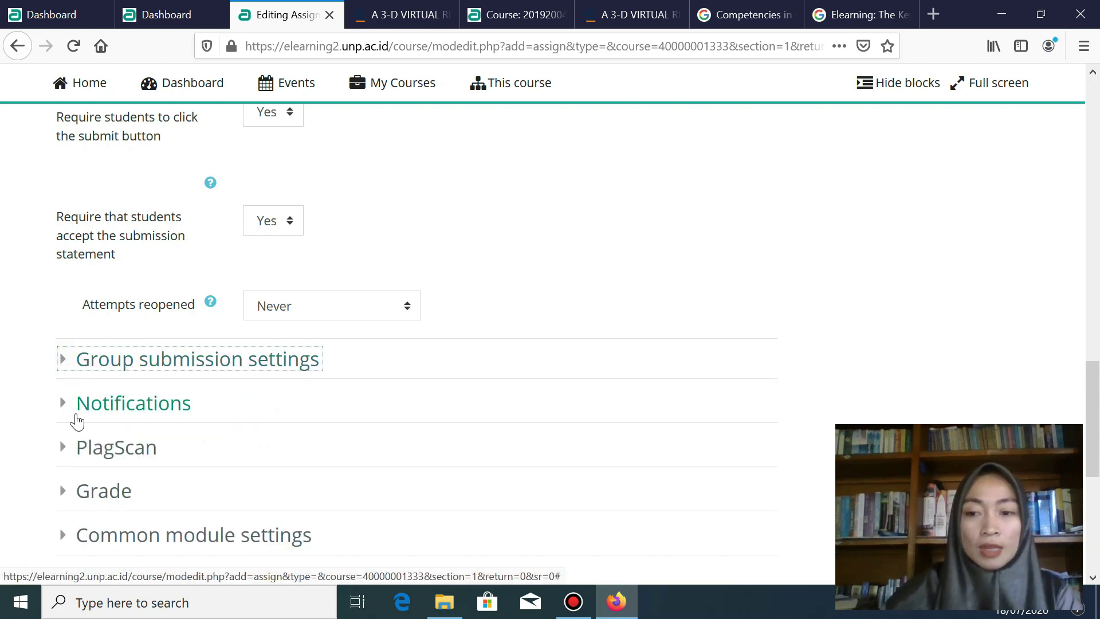
- Expand the notification settings and set notifying graders about submissions to Yes
click(63, 411)
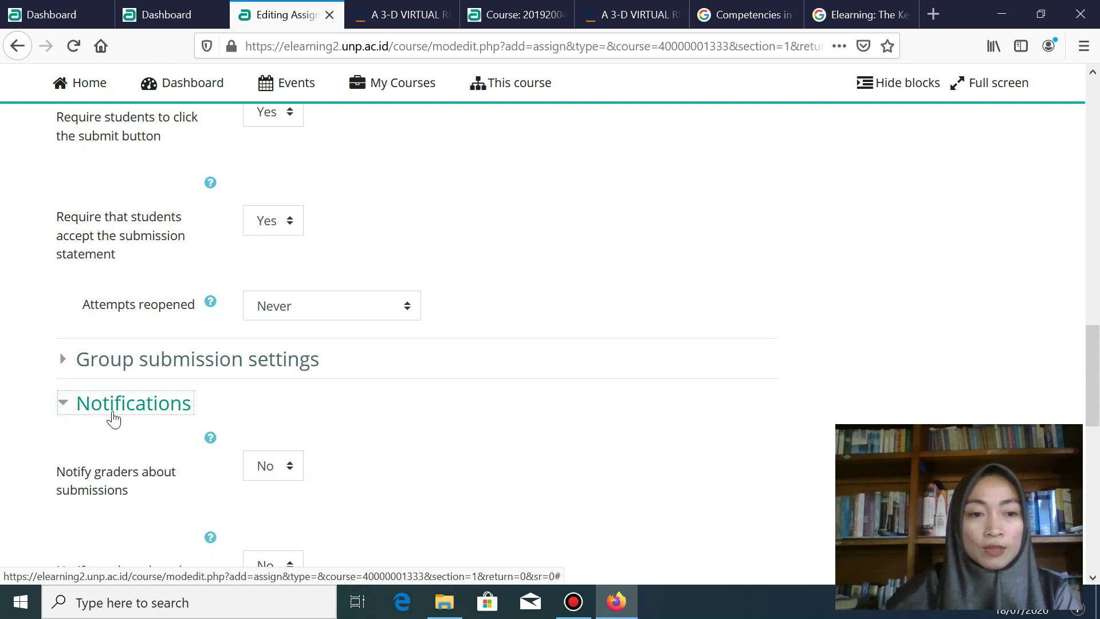
scroll(115, 418, down, 3)
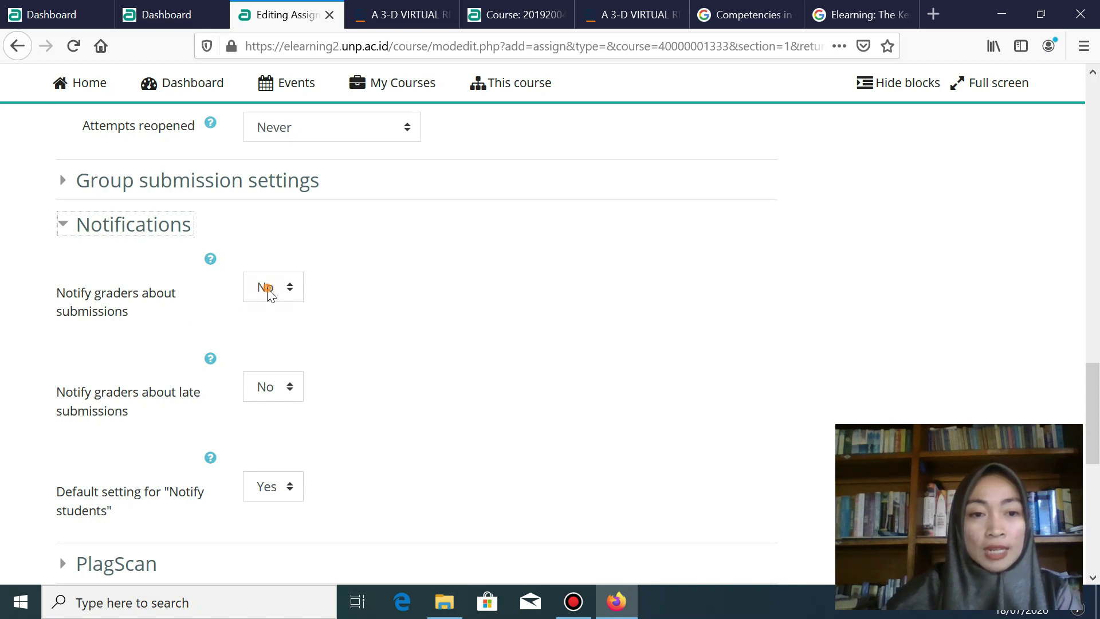
click(270, 289)
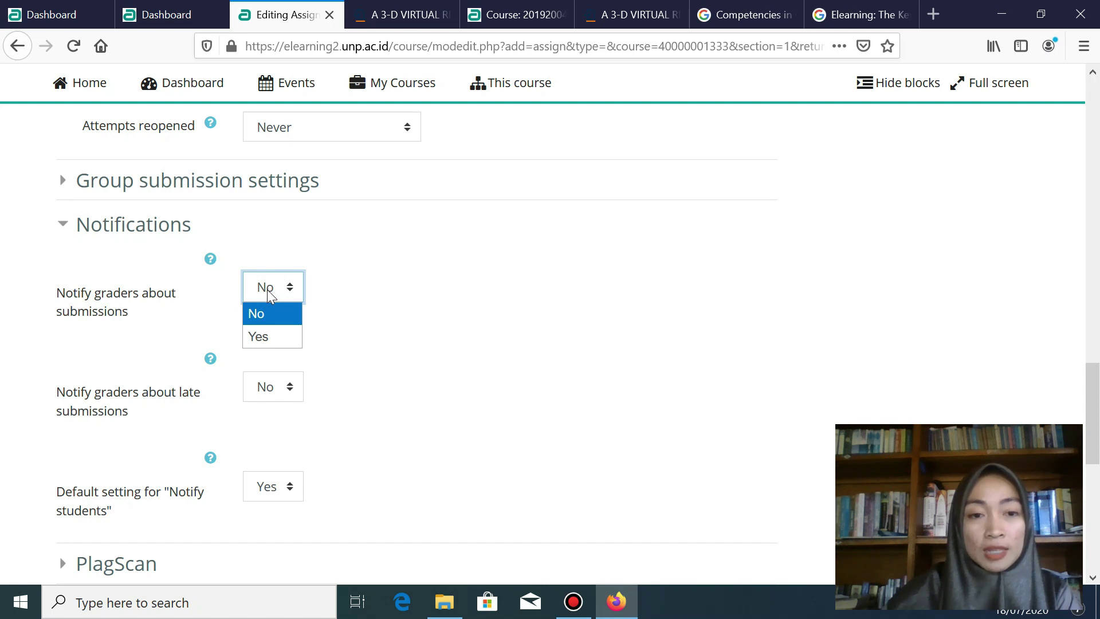
click(265, 338)
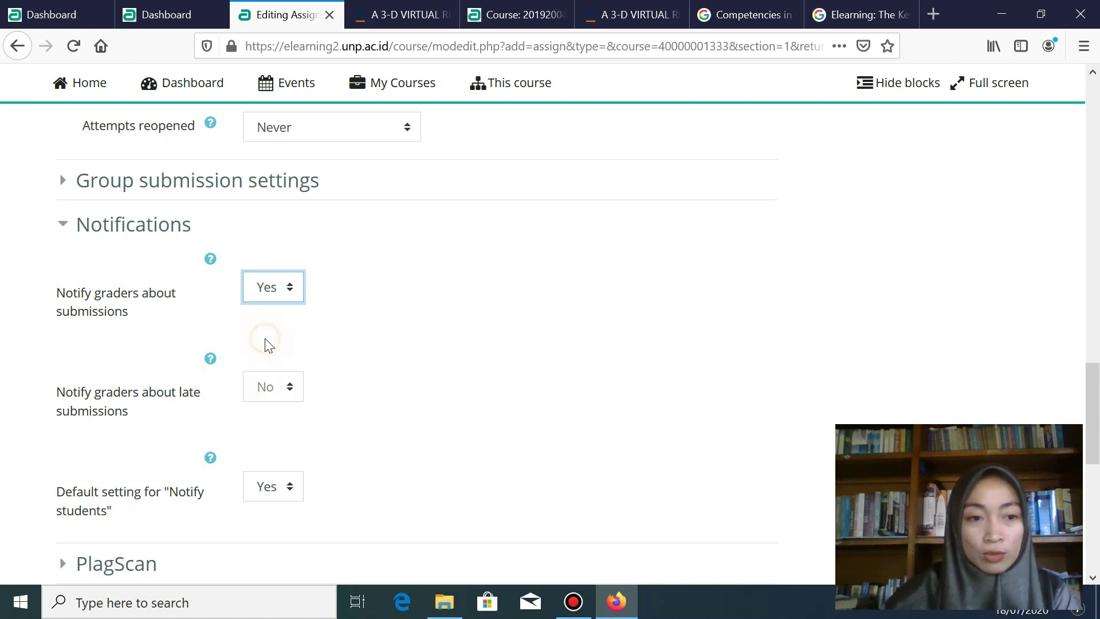
- Check the option for notifying graders about late submissions, and set notifying graders about submissions back to No
click(262, 389)
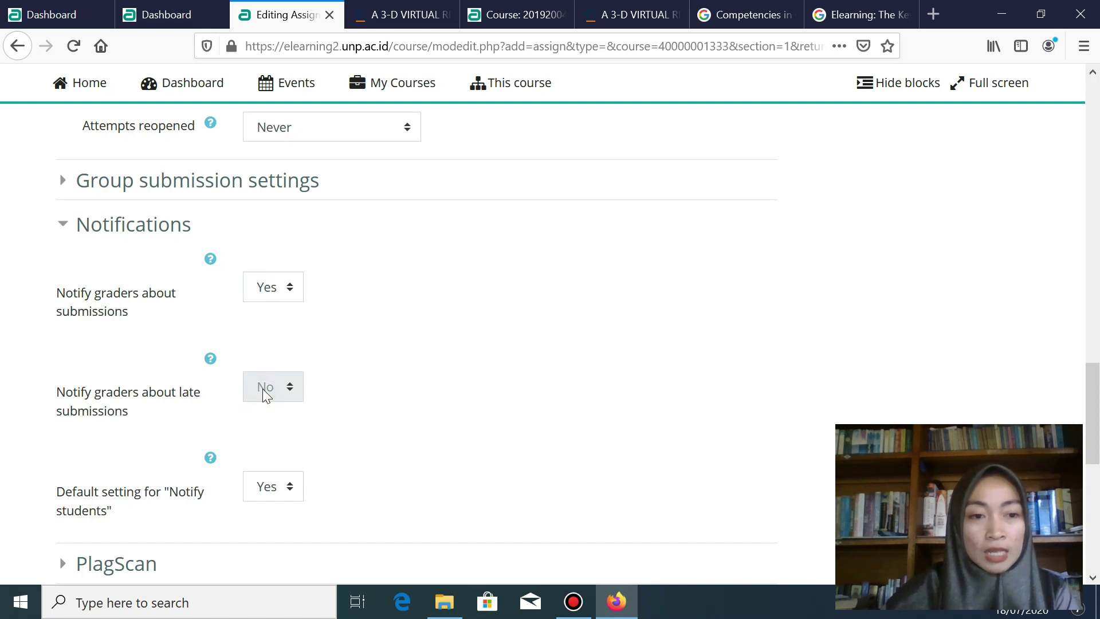
click(288, 389)
click(272, 288)
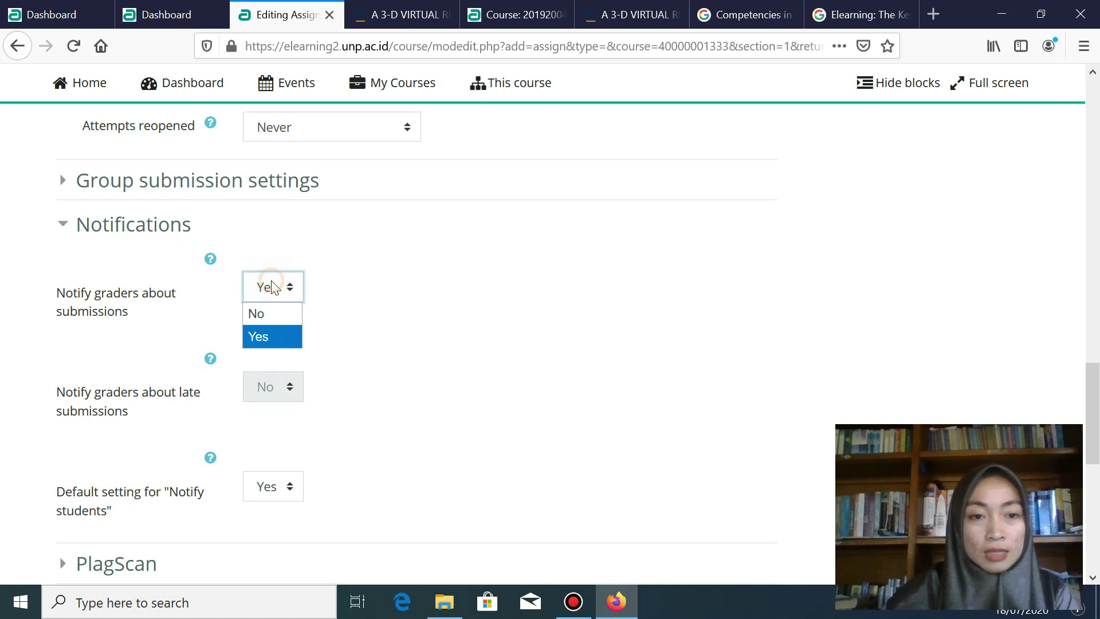
click(277, 314)
click(290, 388)
click(337, 316)
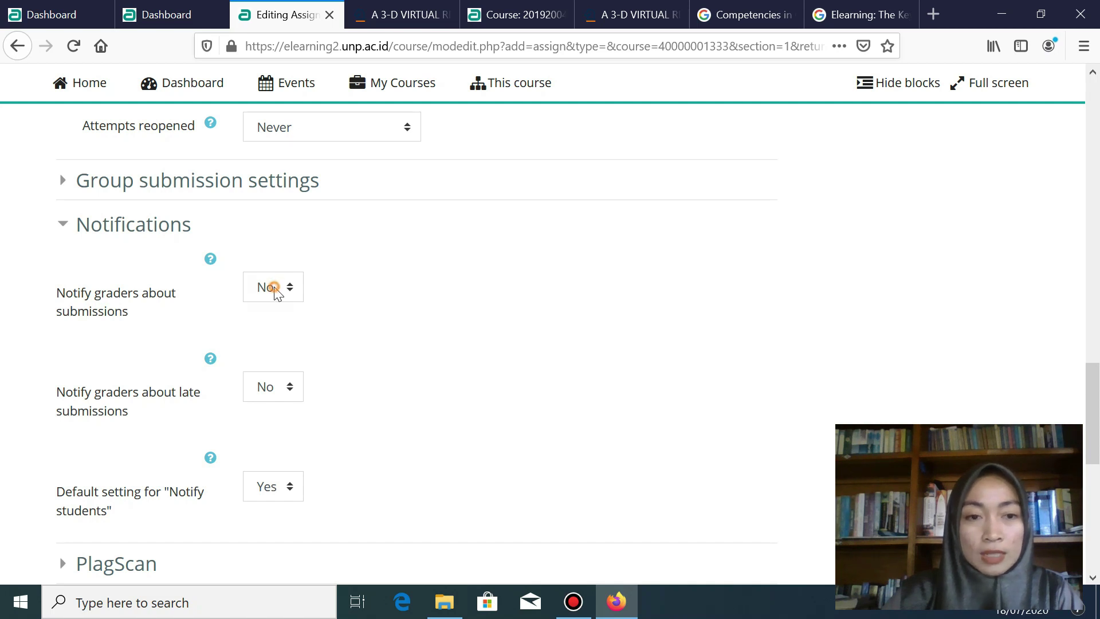
- Try Yes for notifying graders about submissions to check its effect on the late-submission choice, and set it back to No
click(276, 290)
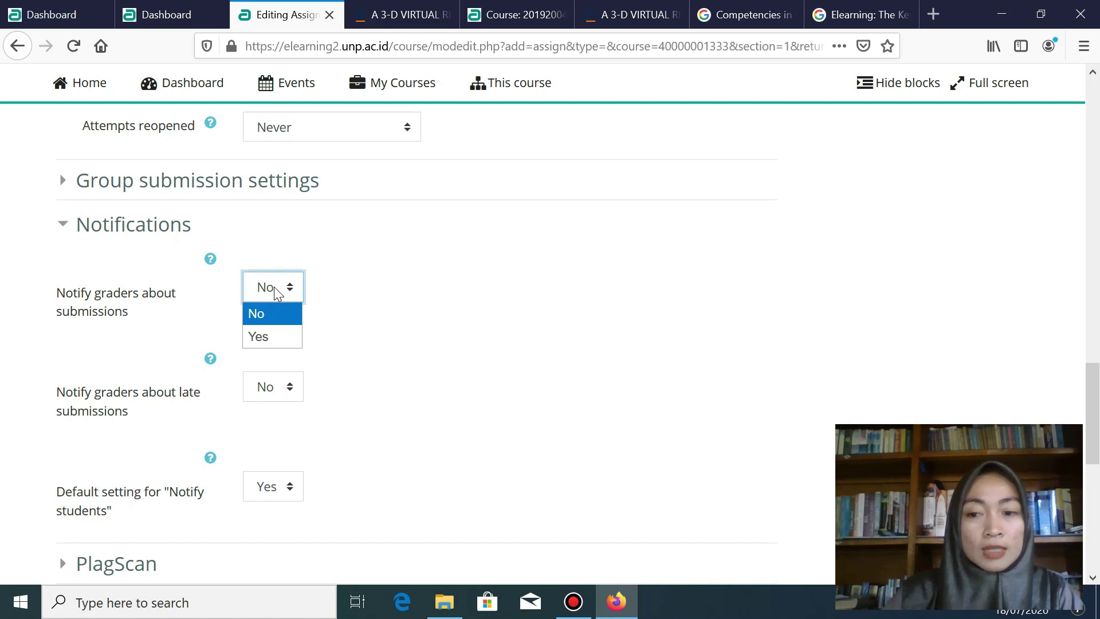
click(276, 339)
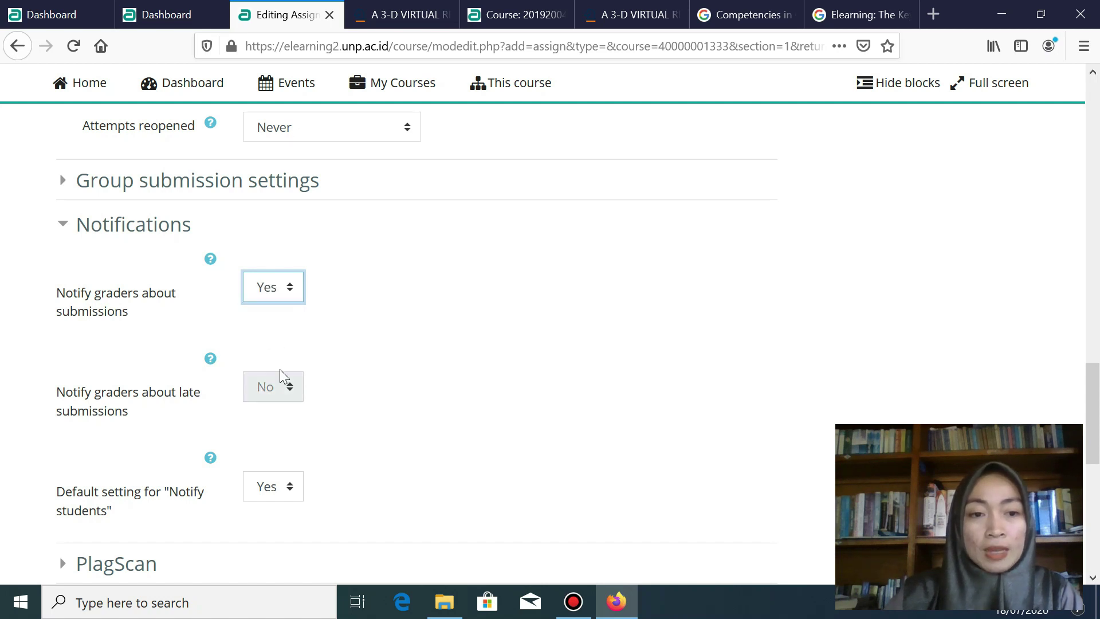
click(289, 391)
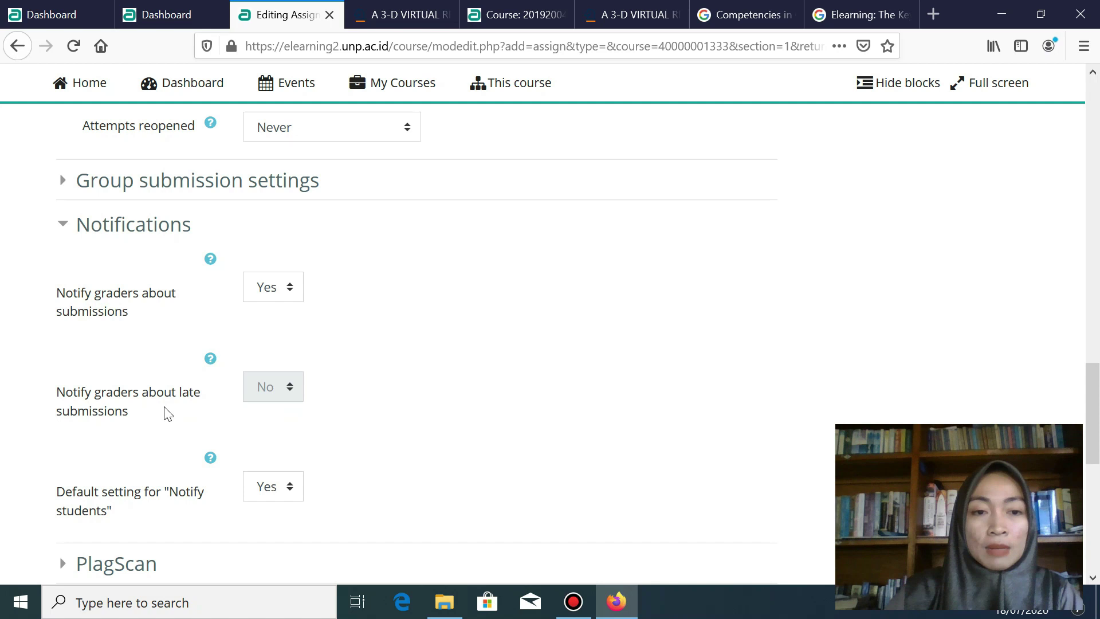
click(266, 287)
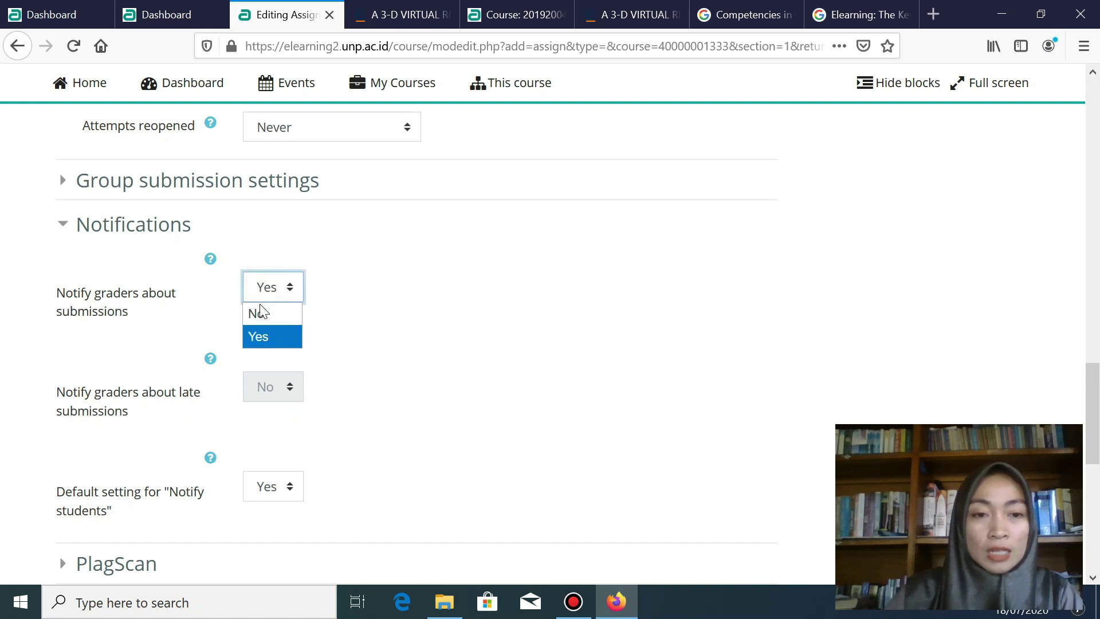
click(259, 318)
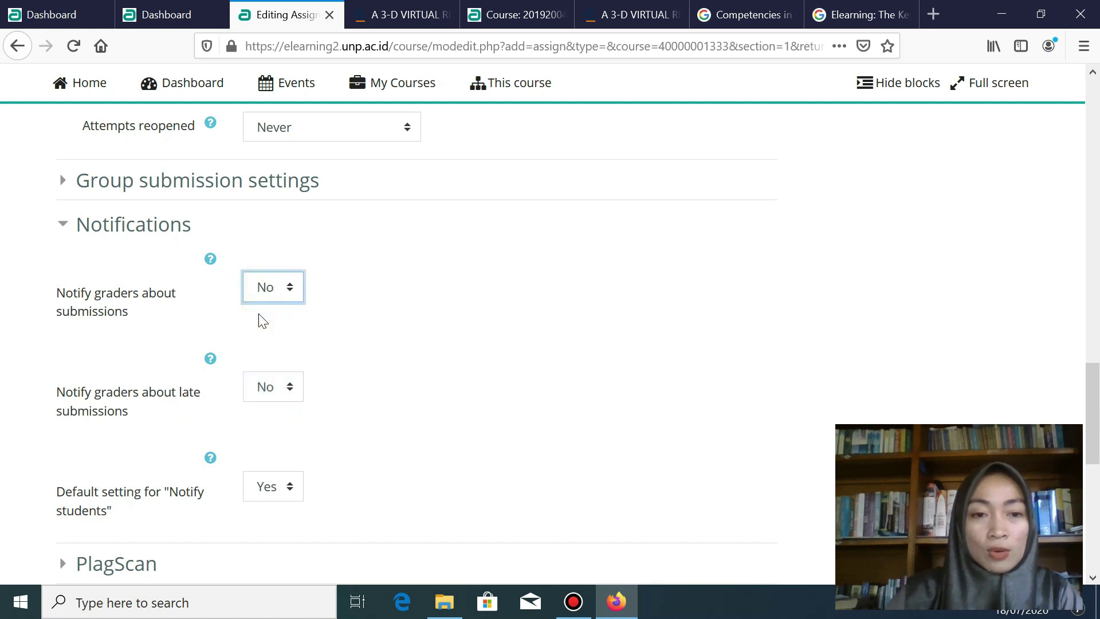
- Set notifying graders about submissions to Yes with the Notify students default at Yes, and collapse the notification settings
click(289, 391)
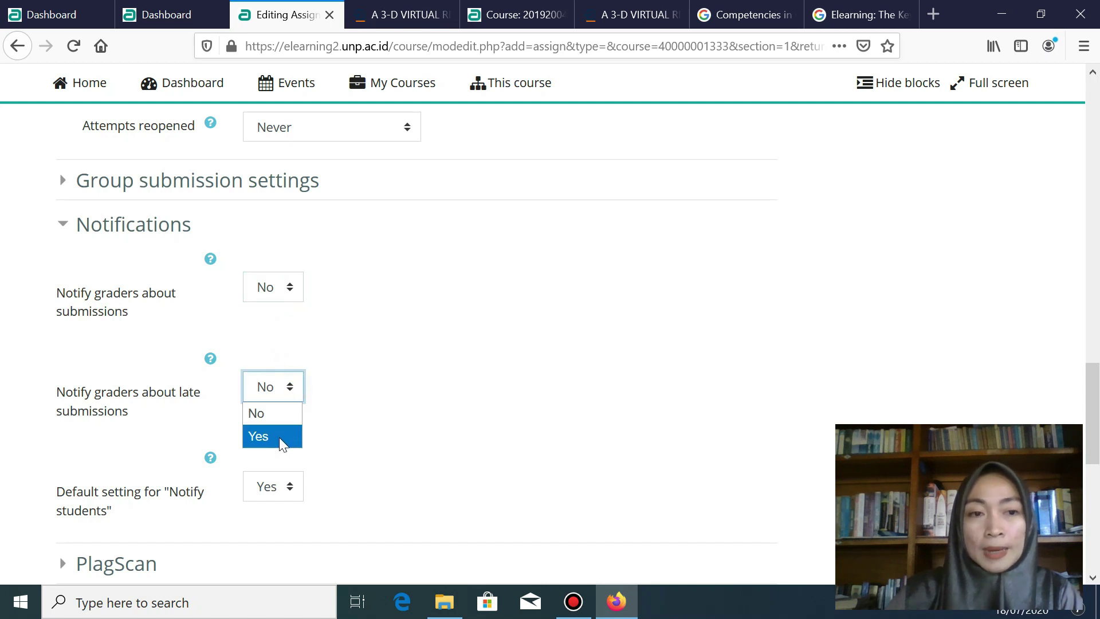
click(290, 486)
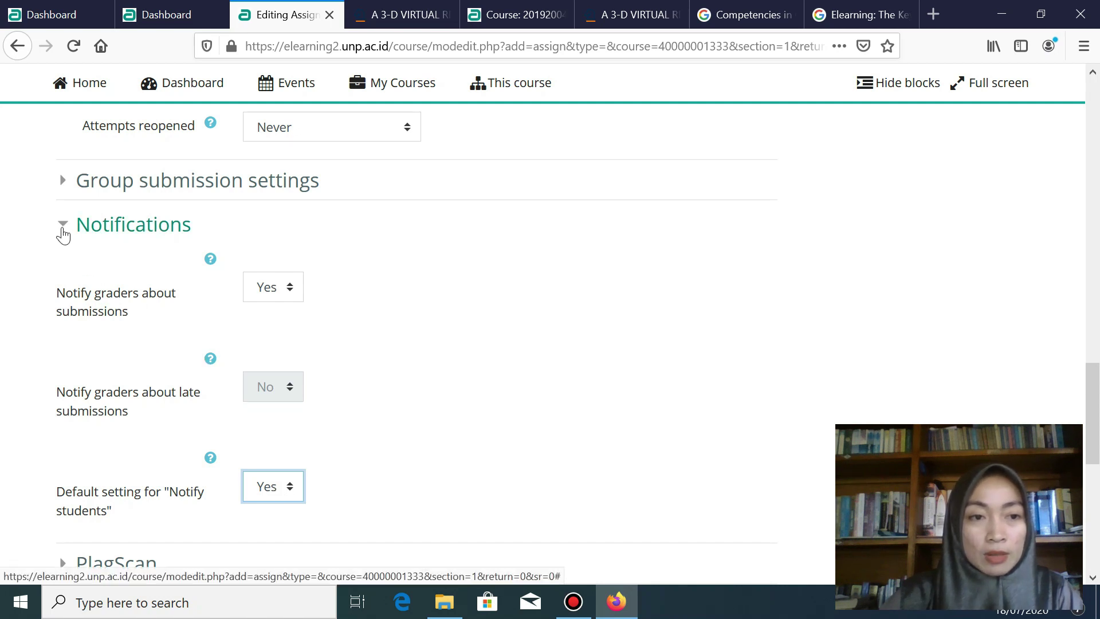
click(63, 229)
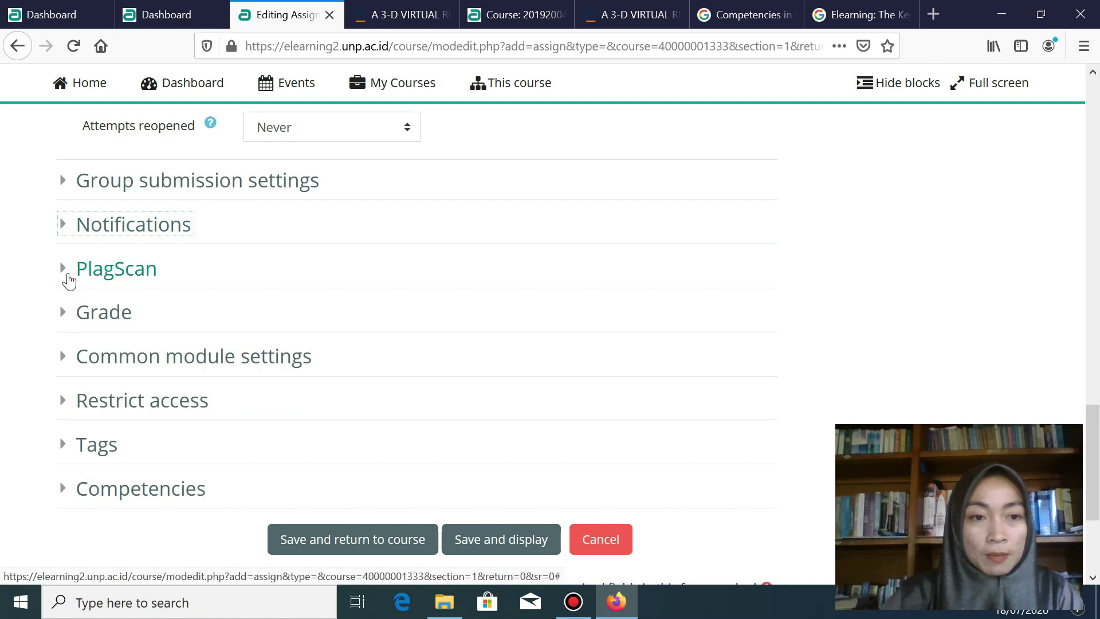
- Expand the grade settings, review the available grade types and choose Point
click(64, 314)
scroll(167, 322, down, 2)
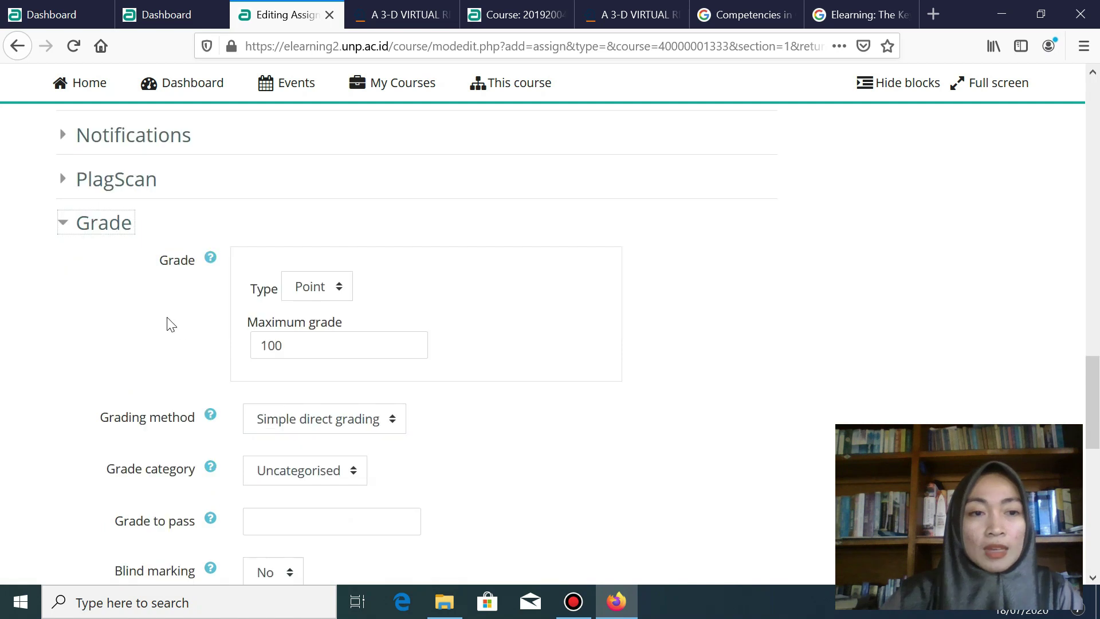
scroll(155, 310, down, 2)
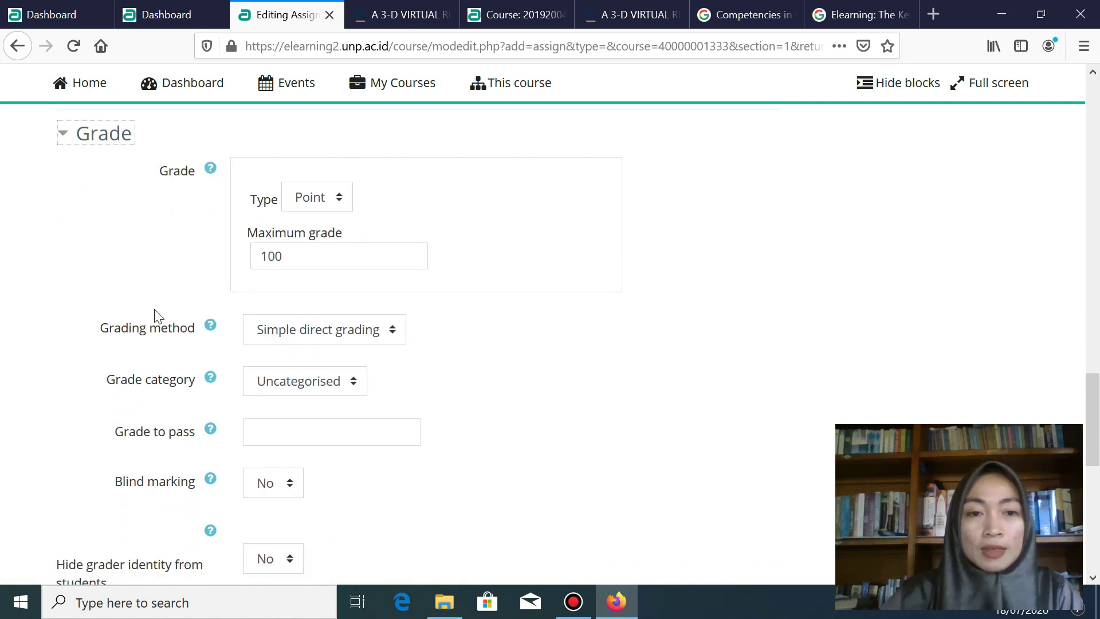
click(339, 208)
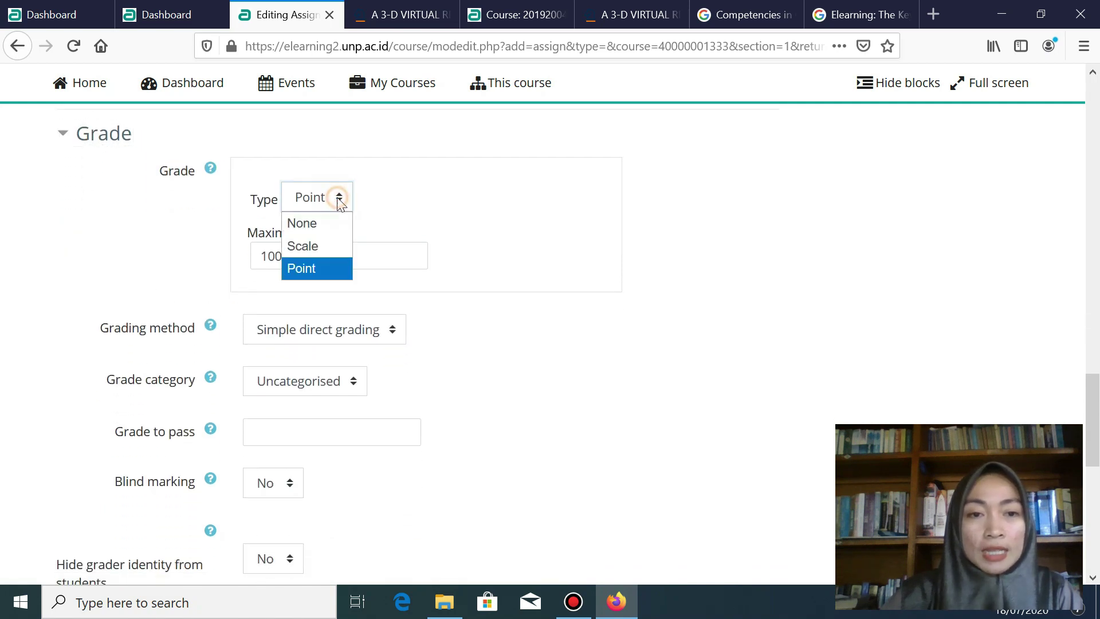
click(315, 271)
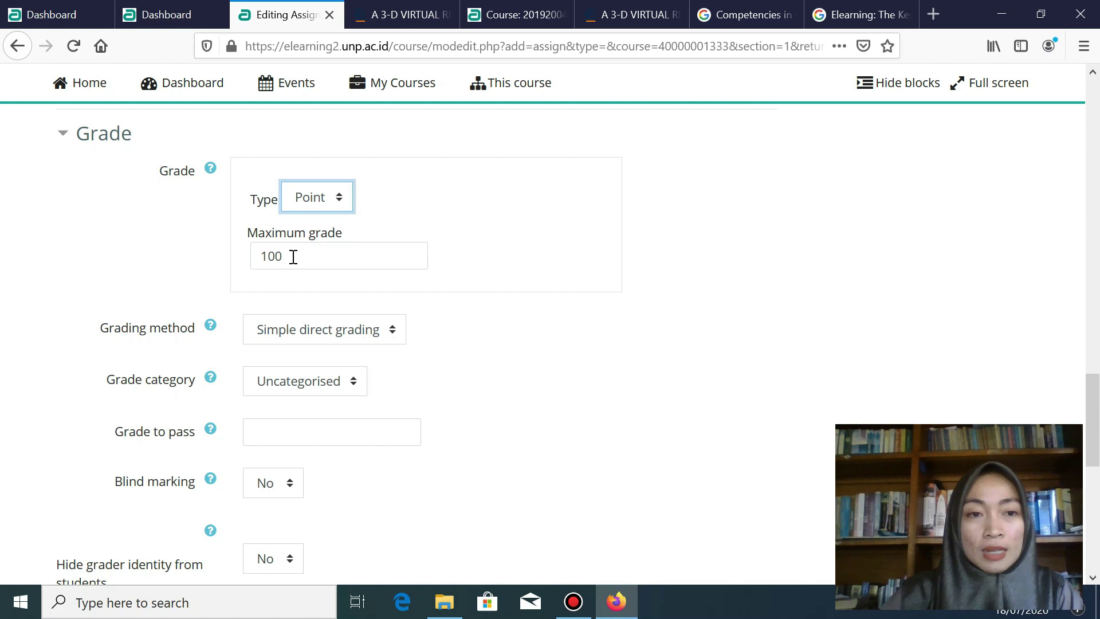
click(298, 431)
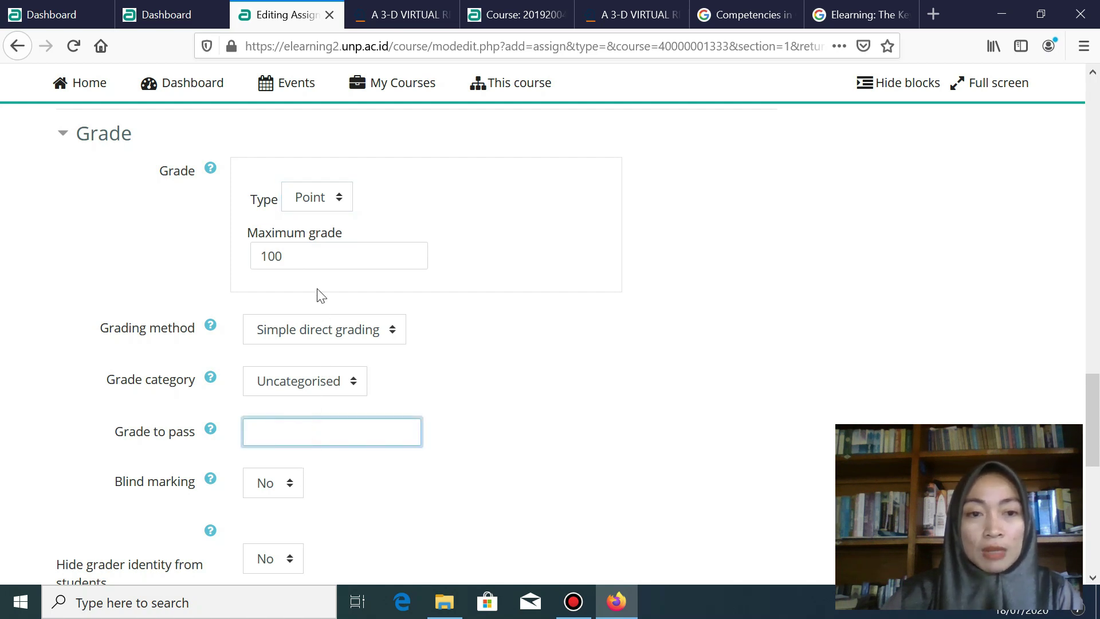
click(307, 204)
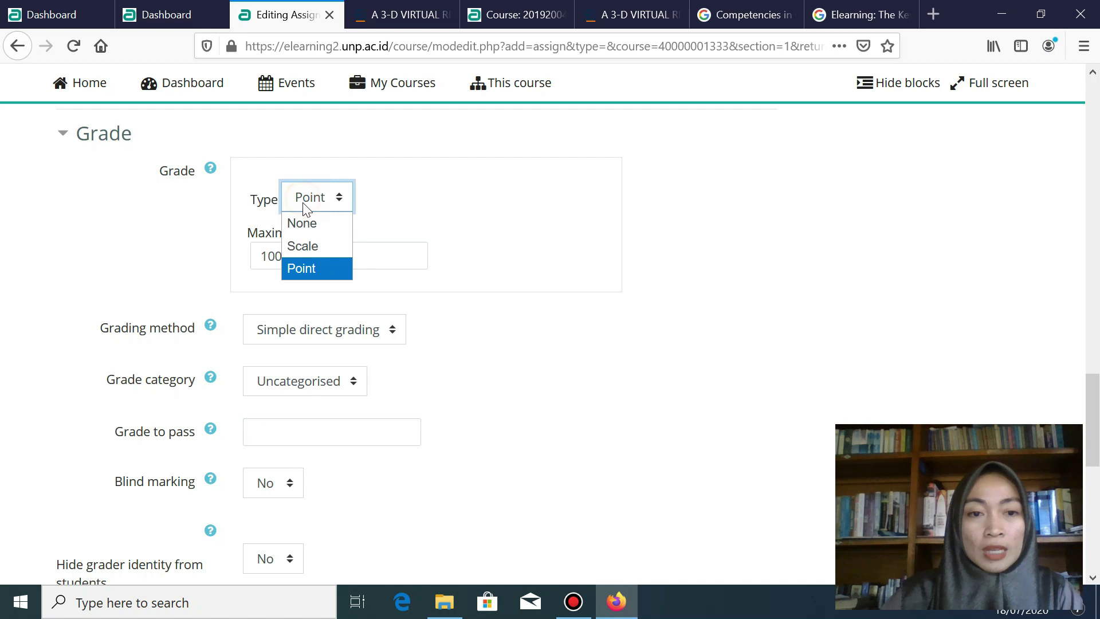
click(317, 269)
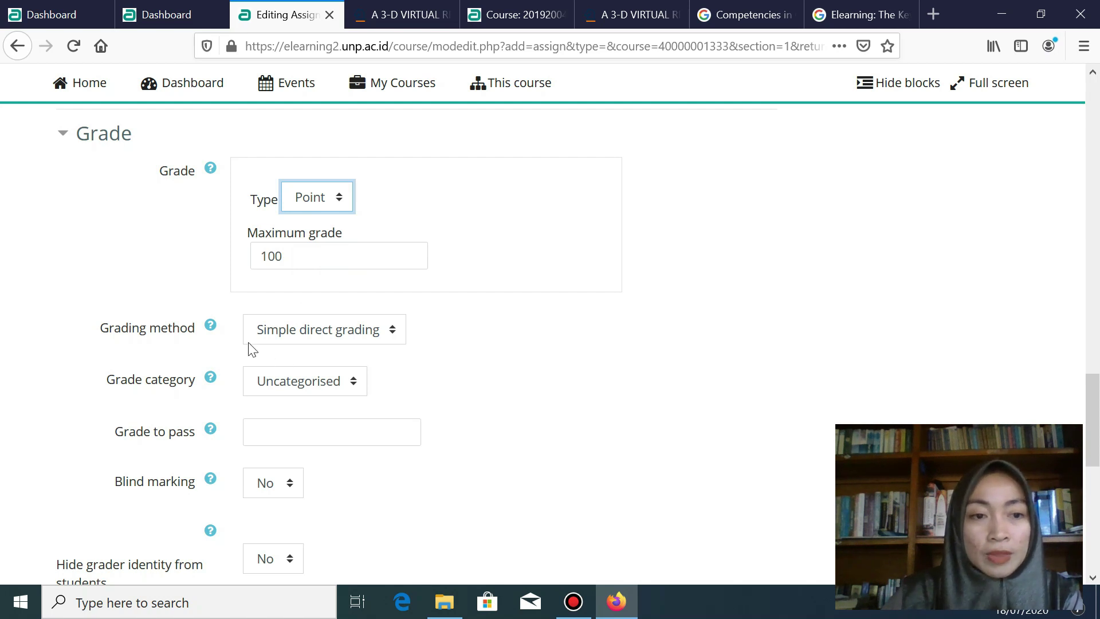
- Review the grading method options, the grade category and the grade-to-pass field without changing them
click(270, 337)
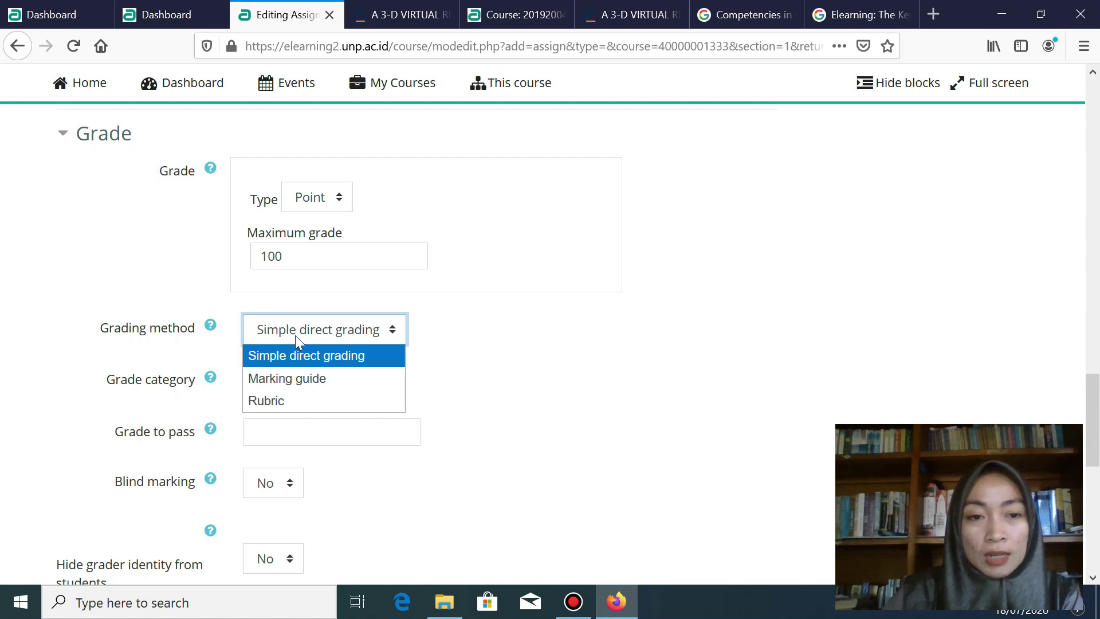
click(296, 334)
click(296, 380)
click(298, 381)
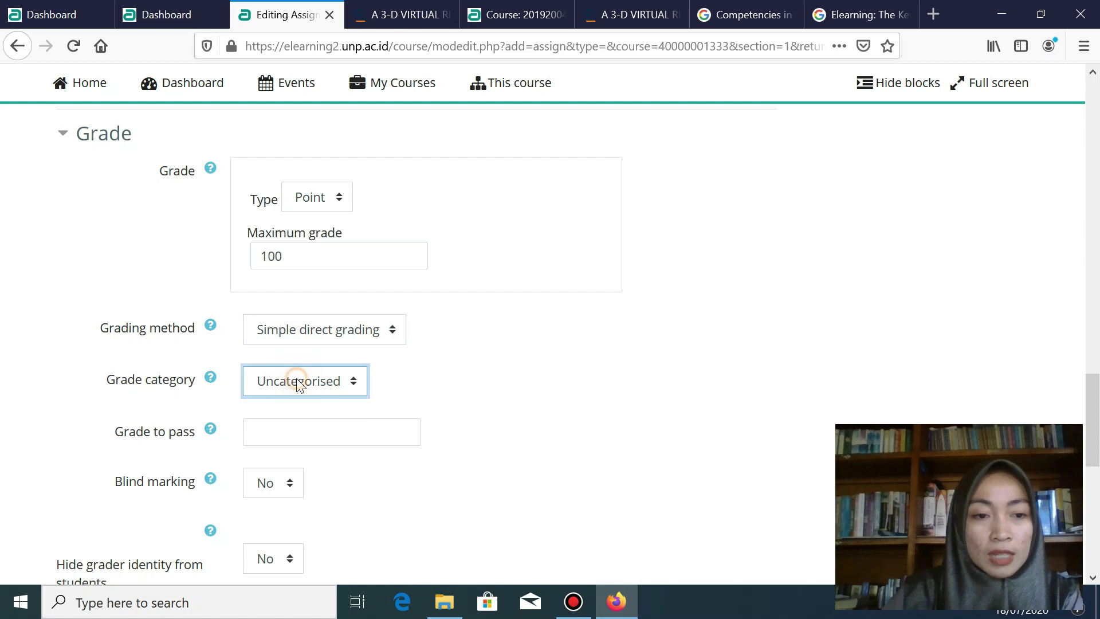
click(289, 431)
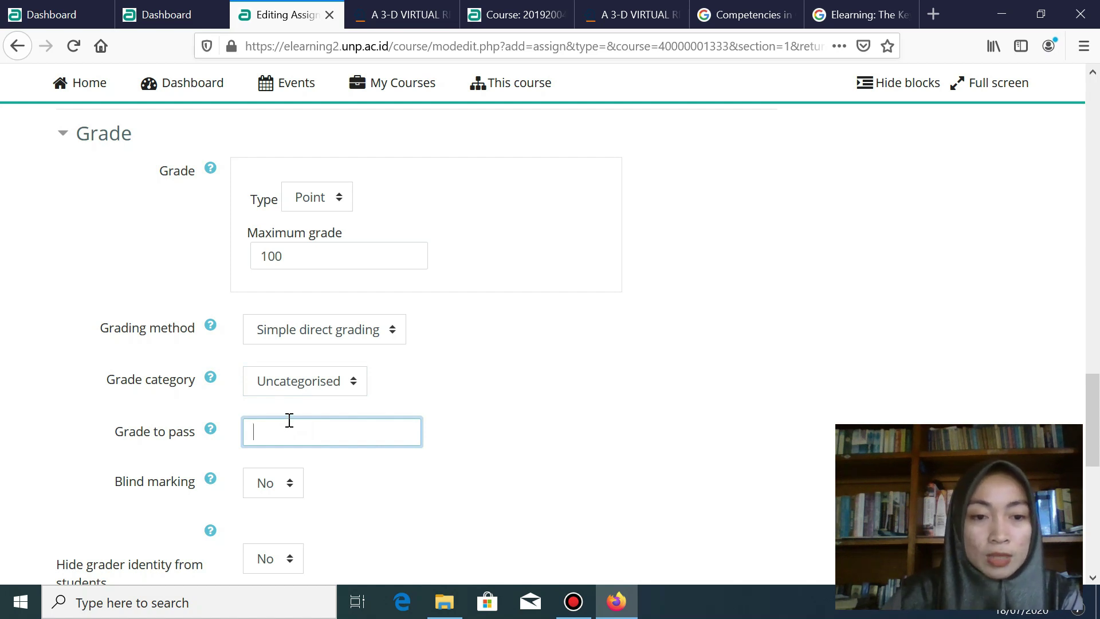
click(281, 461)
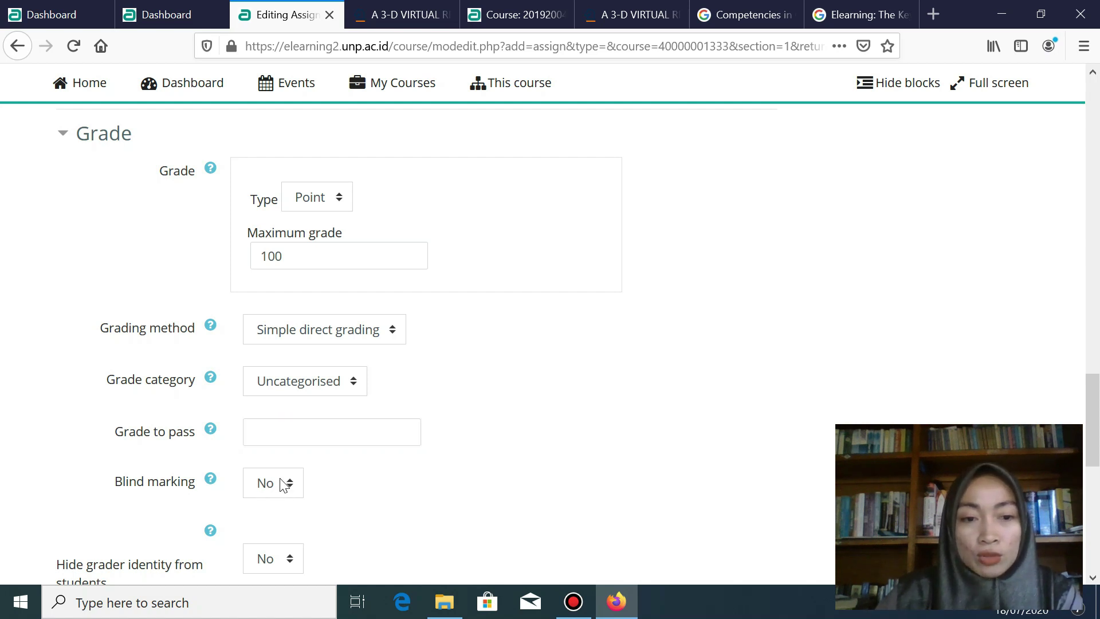
- Review the blind marking choices and choose No
click(289, 485)
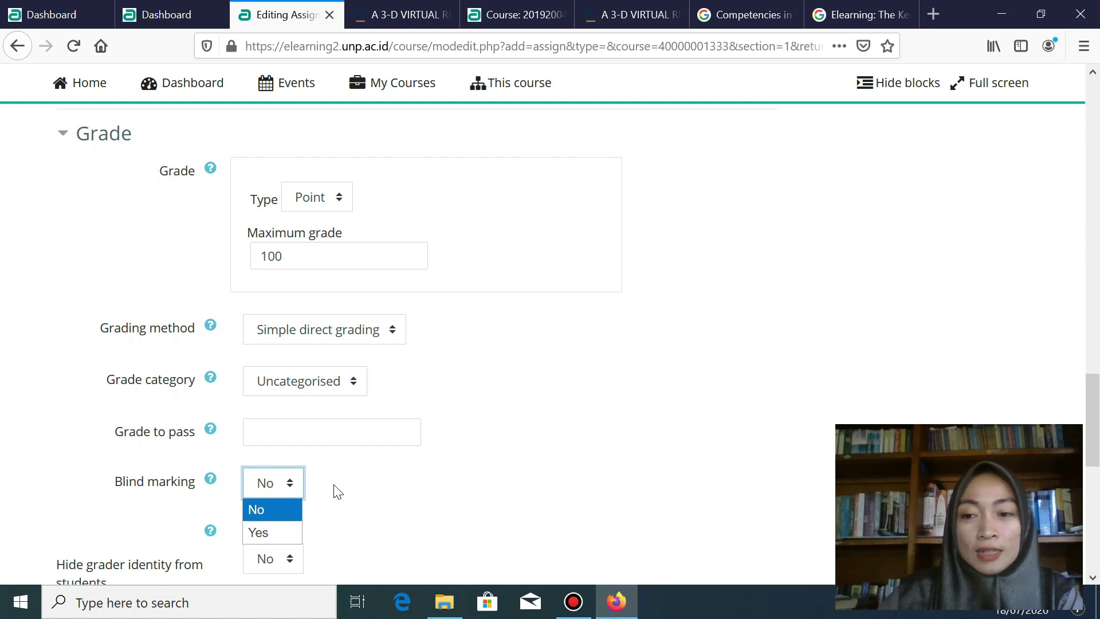
click(263, 508)
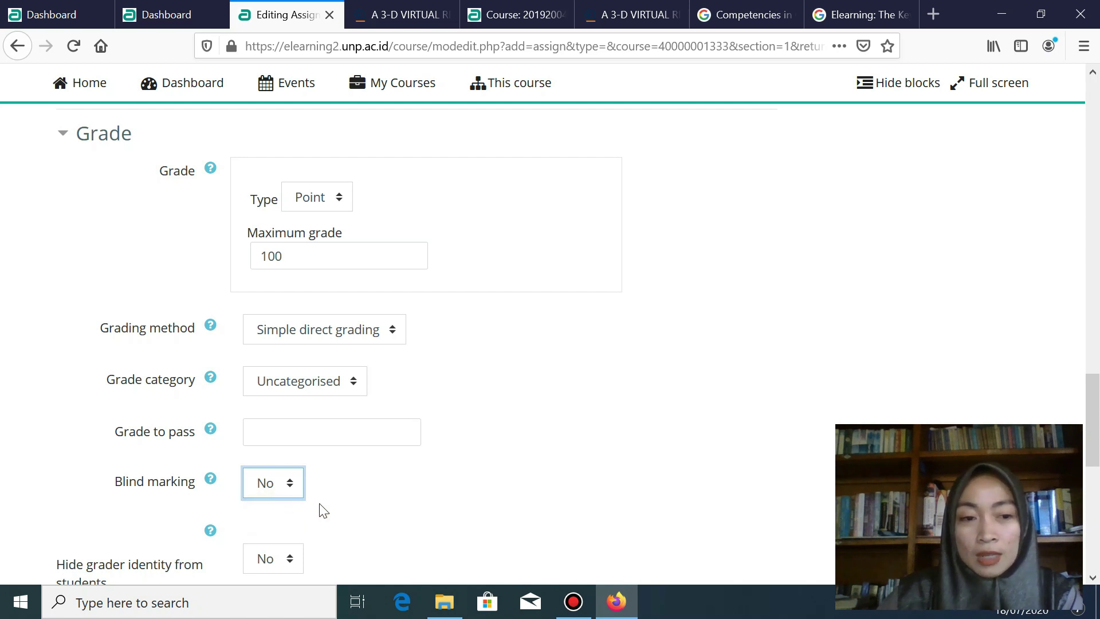
scroll(337, 506, down, 3)
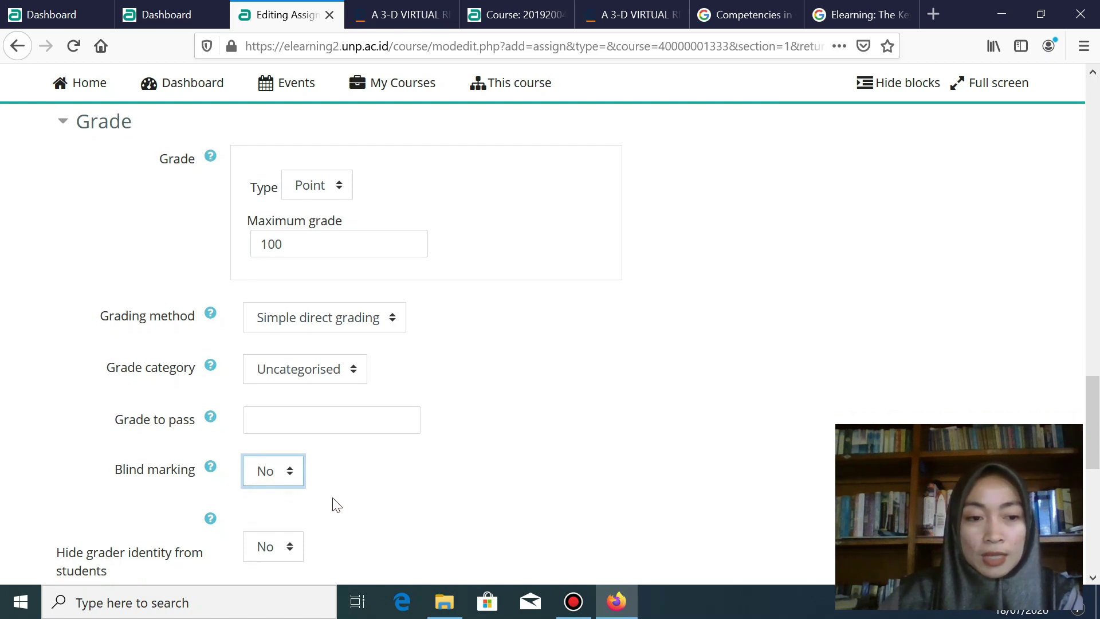
key(Tab)
click(369, 467)
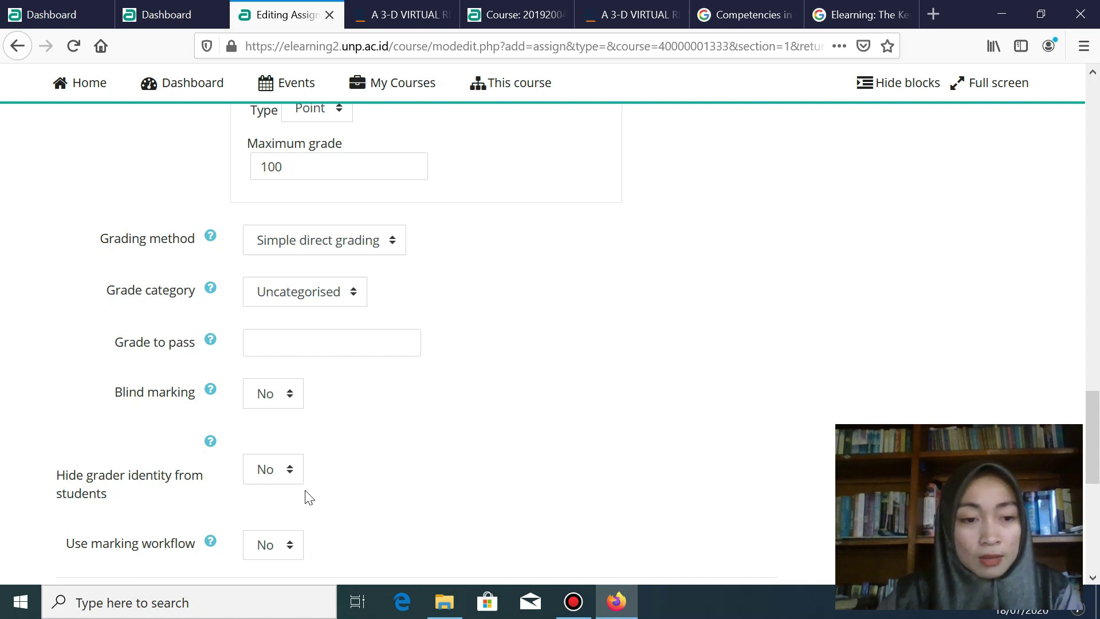
- Check the marking workflow setting and collapse the grade settings
scroll(313, 493, down, 2)
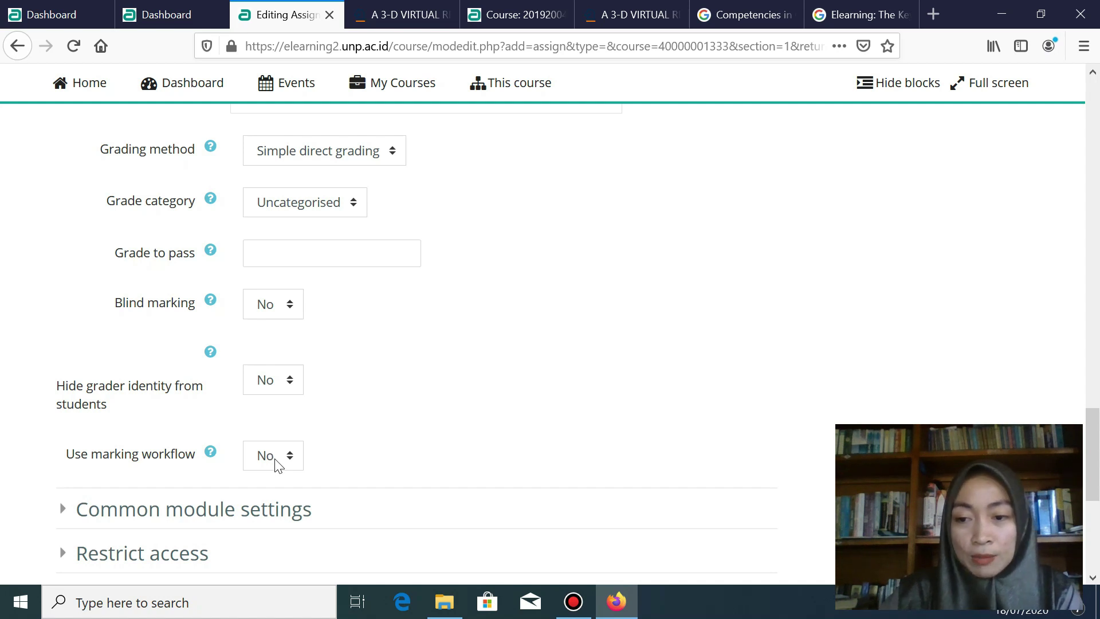
scroll(276, 463, up, 6)
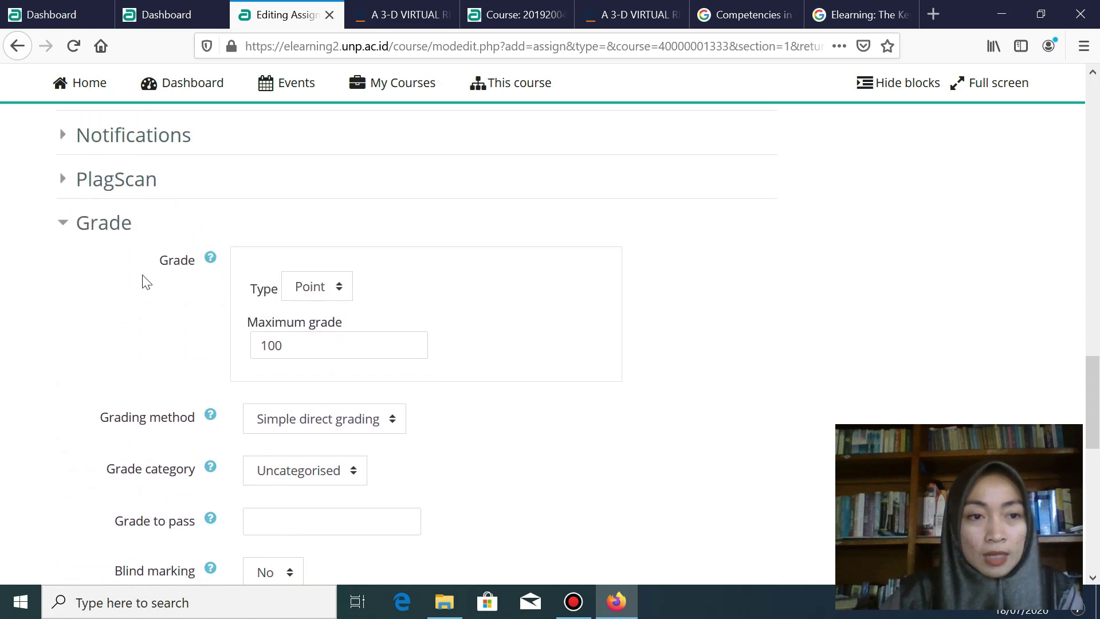
click(66, 229)
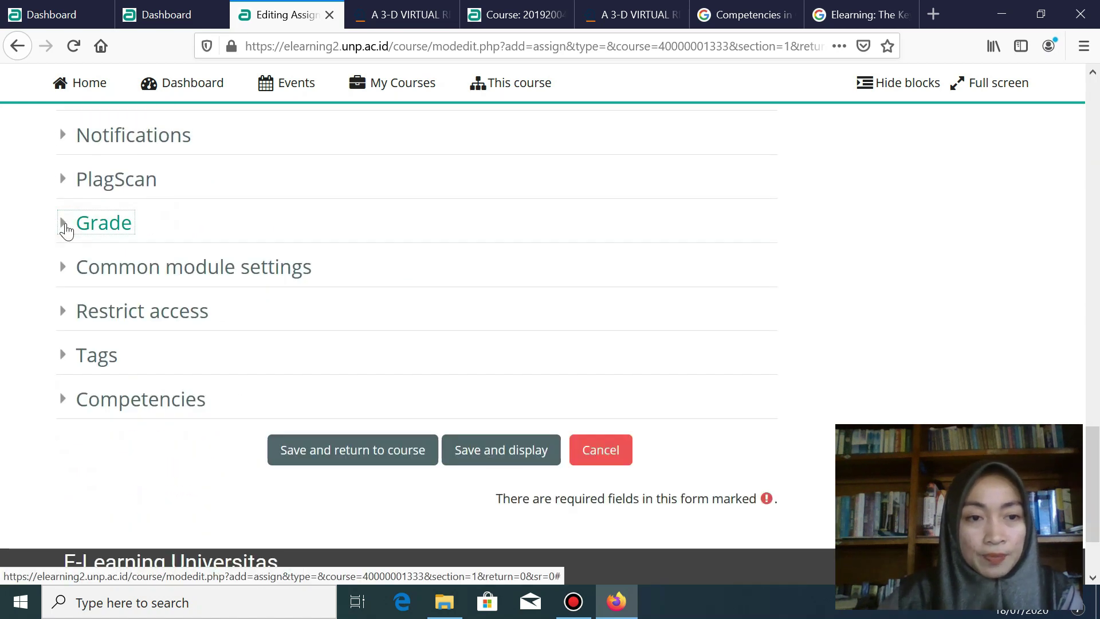
- Briefly open the access restriction and grade sections to check them, and collapse both again
scroll(66, 229, down, 3)
click(60, 222)
click(60, 222)
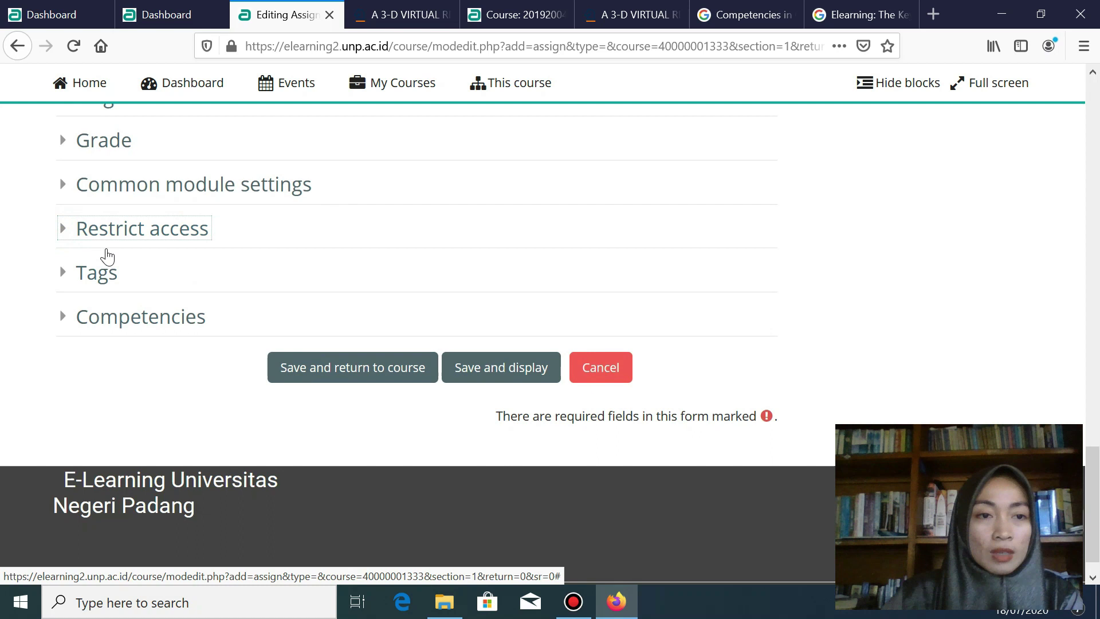
scroll(92, 275, up, 5)
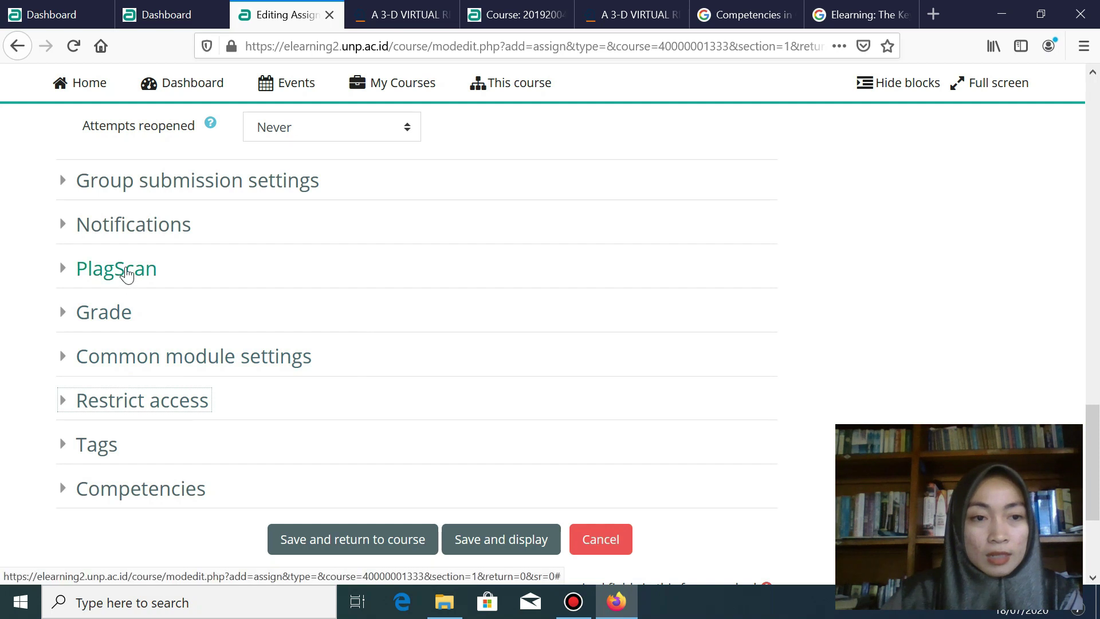
click(114, 314)
click(62, 315)
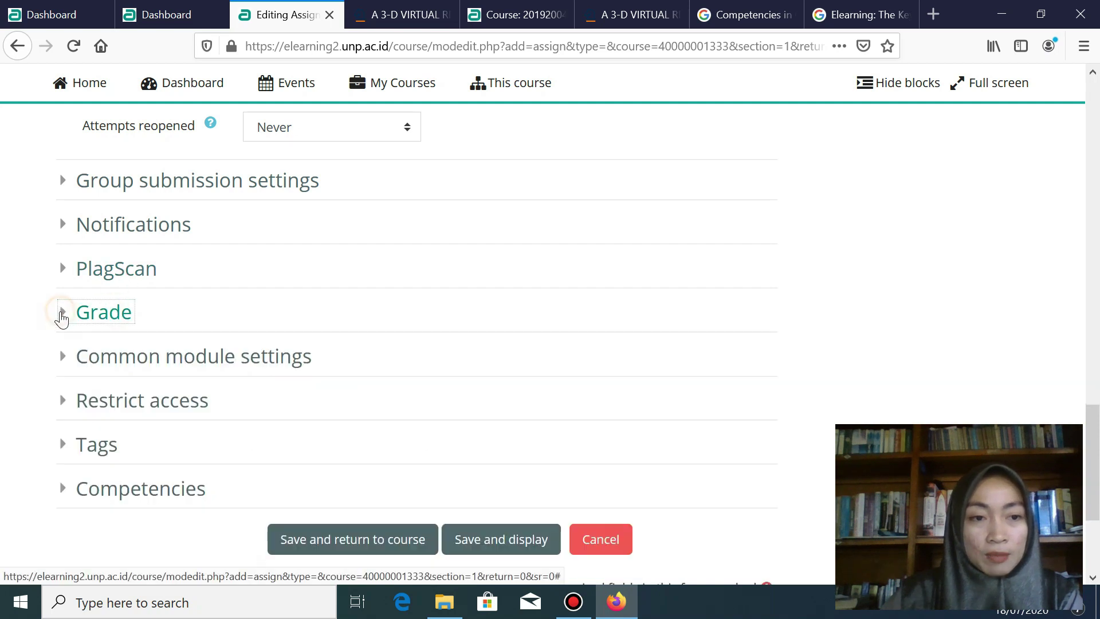
- Save the assignment and return to the course
scroll(62, 318, down, 3)
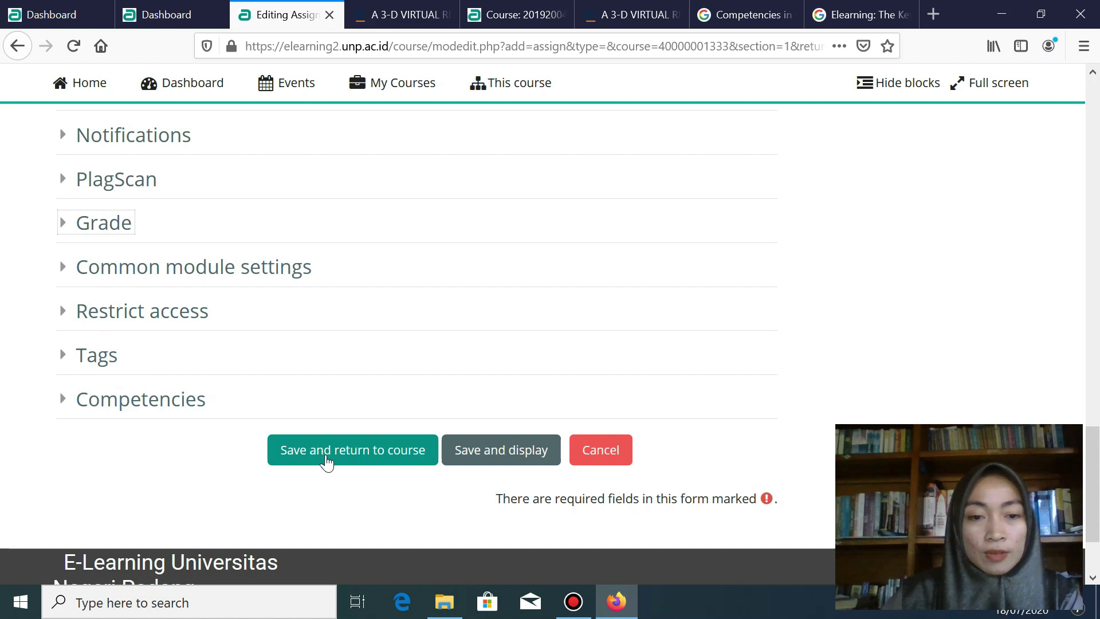
click(371, 459)
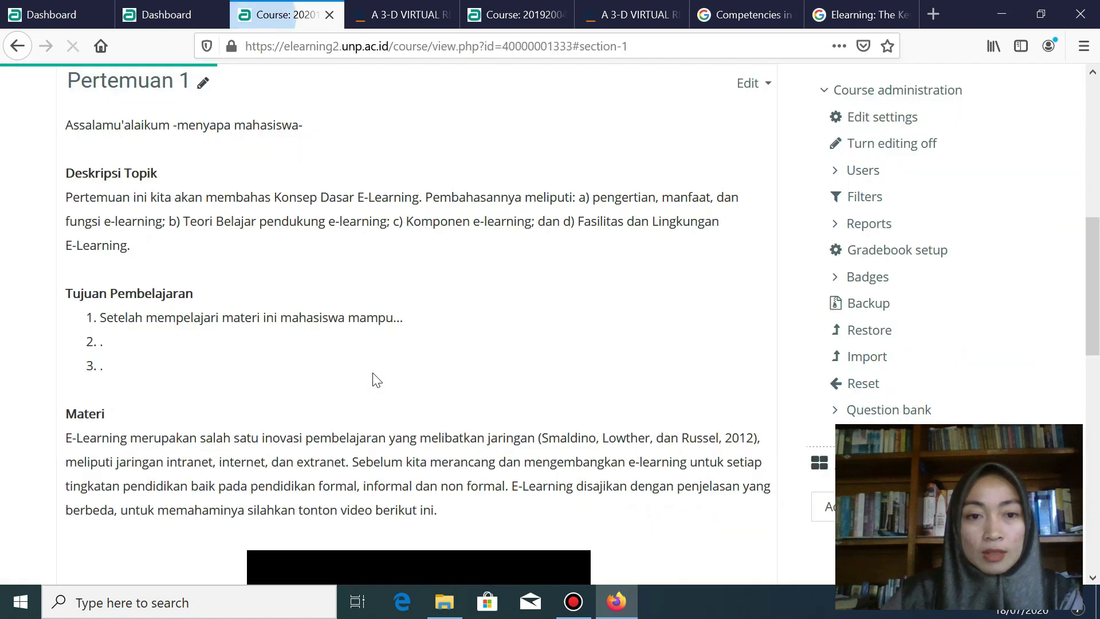
- Find the new assignment in Pertemuan 1 and highlight the instruction "Kemudian, lakukan review terhadap artikel tersebut dan tuliskanlah." in the section text
scroll(375, 379, down, 5)
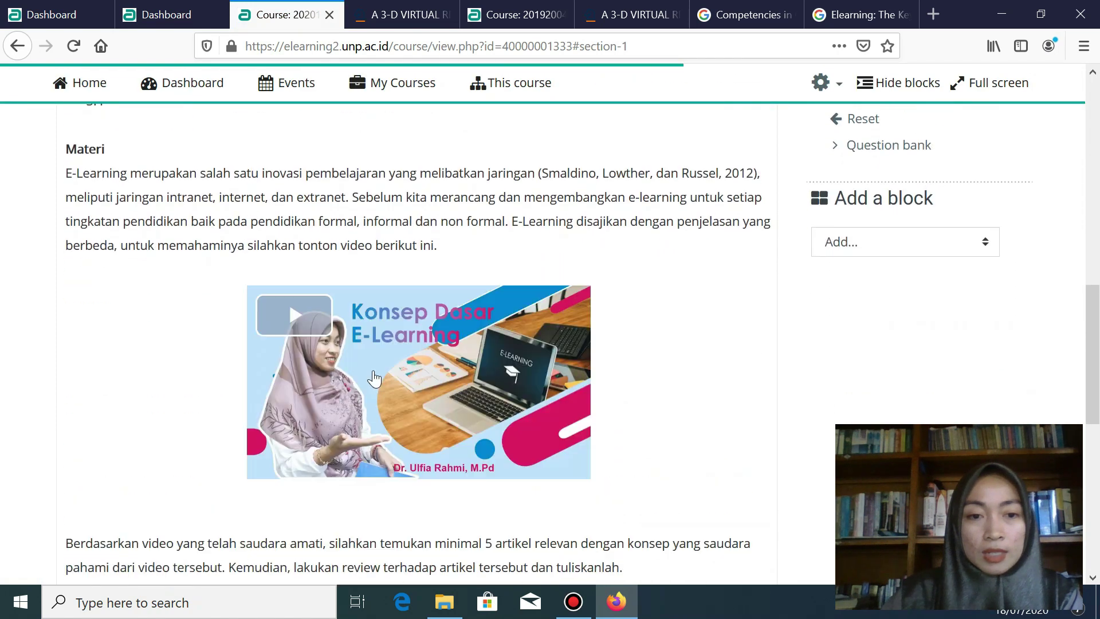
scroll(373, 372, down, 6)
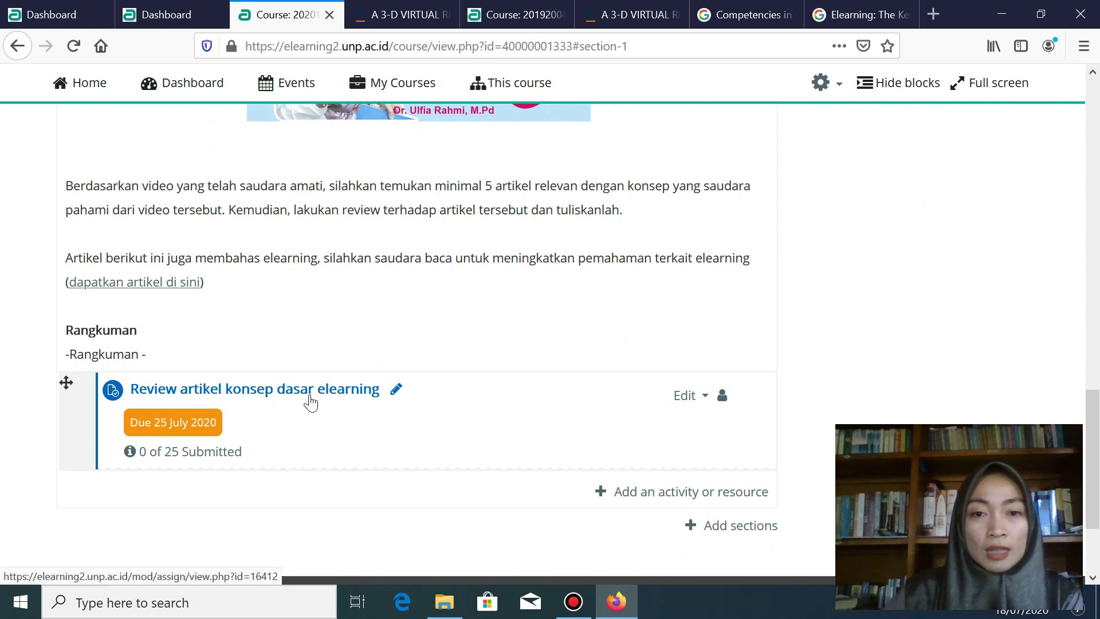
scroll(321, 395, up, 2)
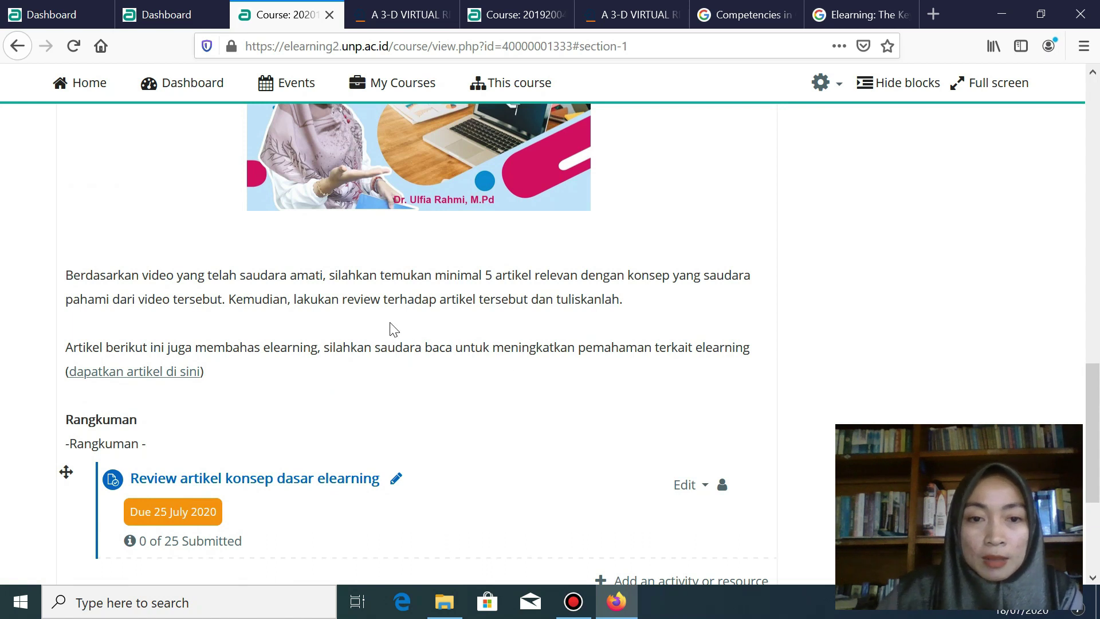
drag(232, 304, 642, 300)
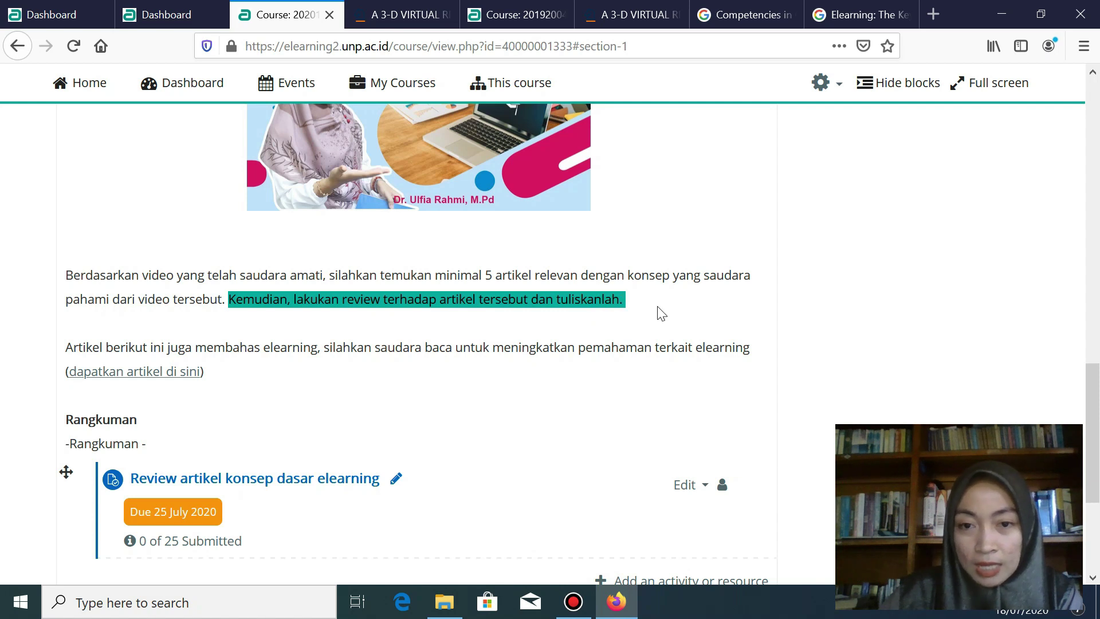
- Review the Pertemuan 1 text and the new assignment beneath it, and open the section for editing
scroll(678, 316, up, 1)
scroll(678, 317, up, 8)
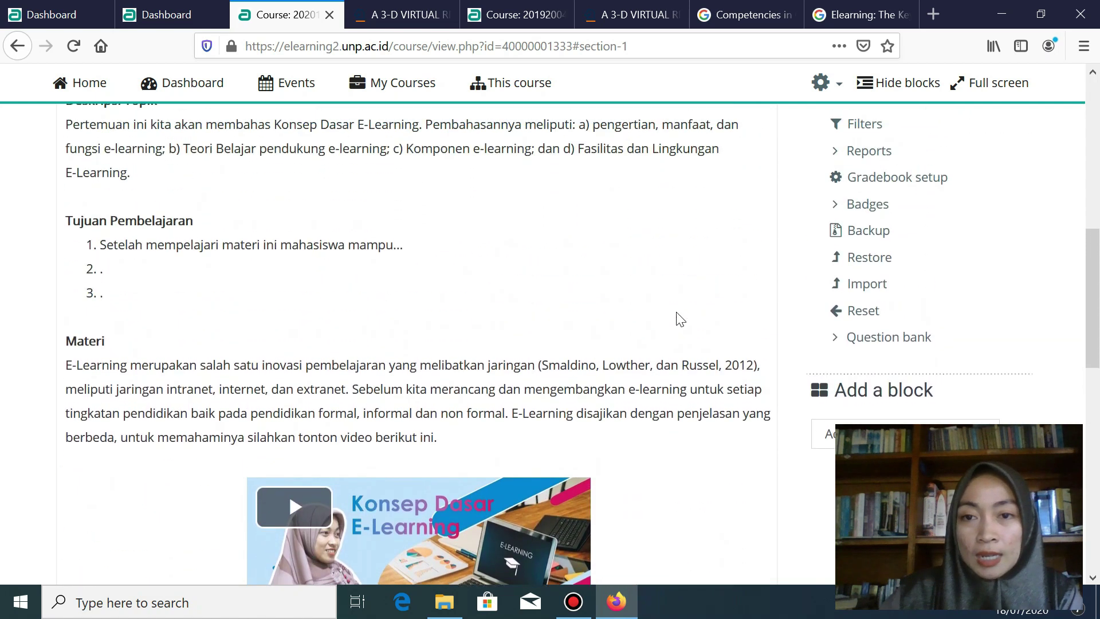
scroll(690, 317, down, 9)
scroll(693, 317, down, 2)
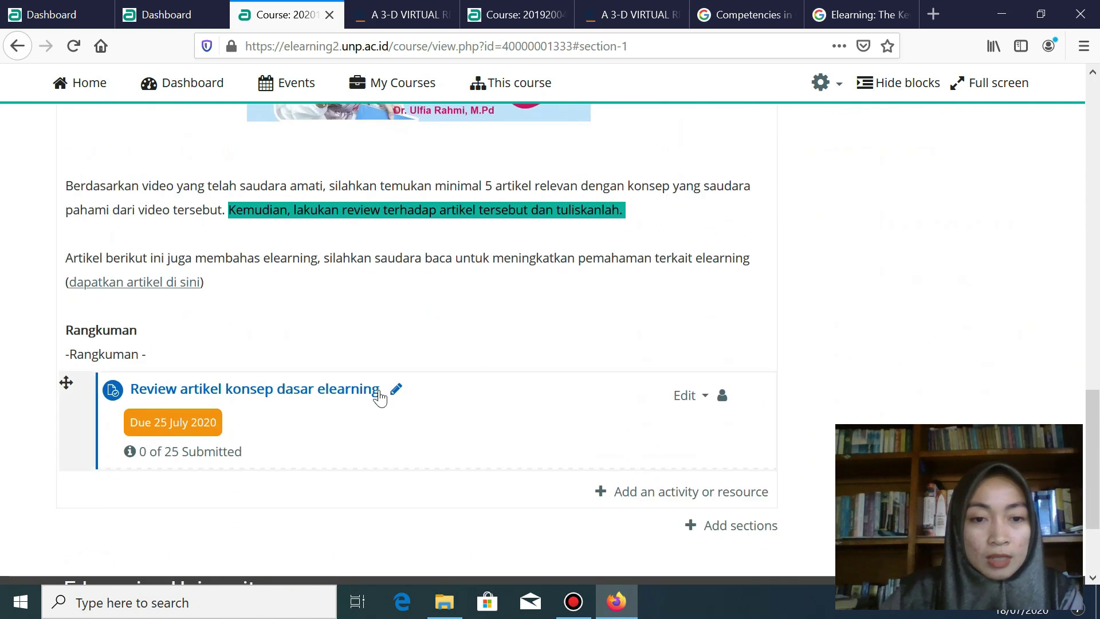
scroll(636, 334, up, 12)
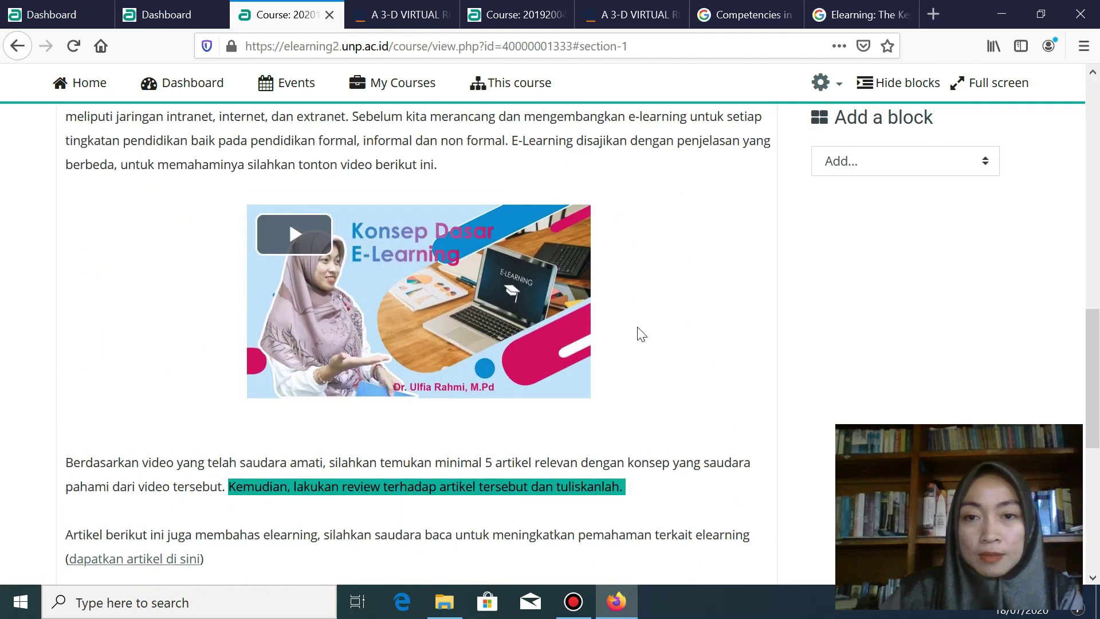
scroll(716, 312, up, 1)
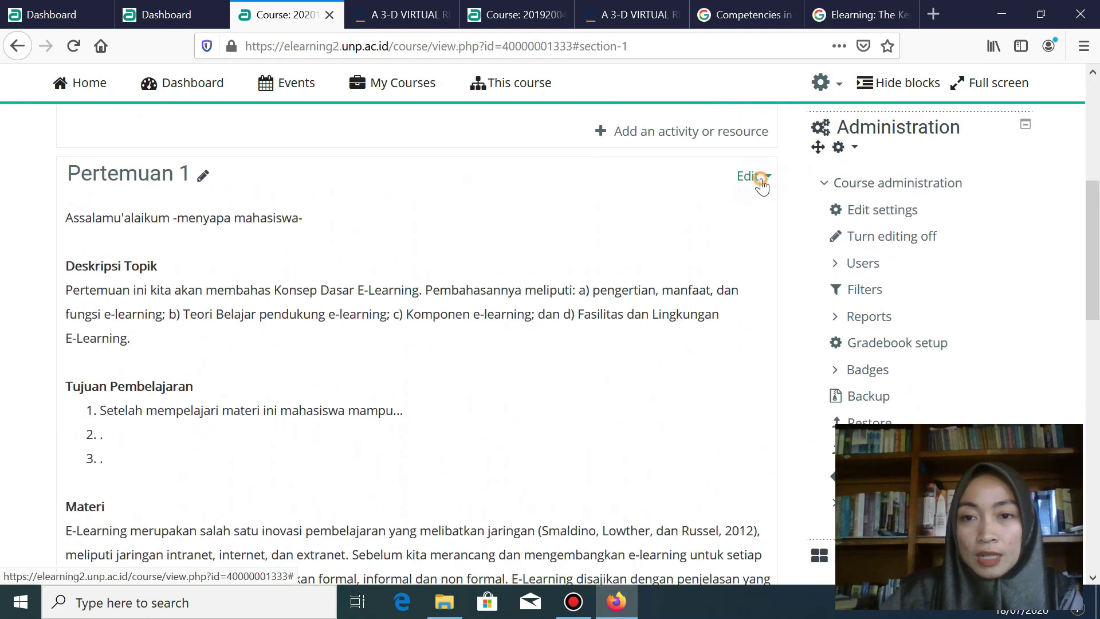
click(757, 177)
click(684, 211)
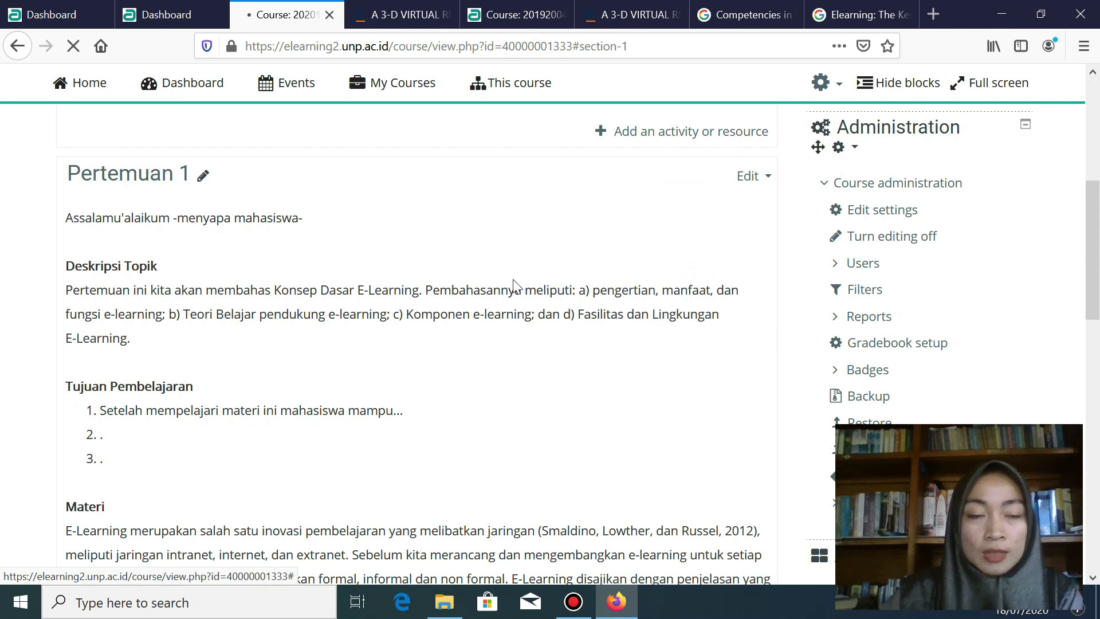
- Add "Hasil review artikel dapat dikirimkan pada pengiriman tugas review artikel konsep dasar elearning." after "tuliskanlah." in the section summary and save the changes
scroll(535, 324, down, 10)
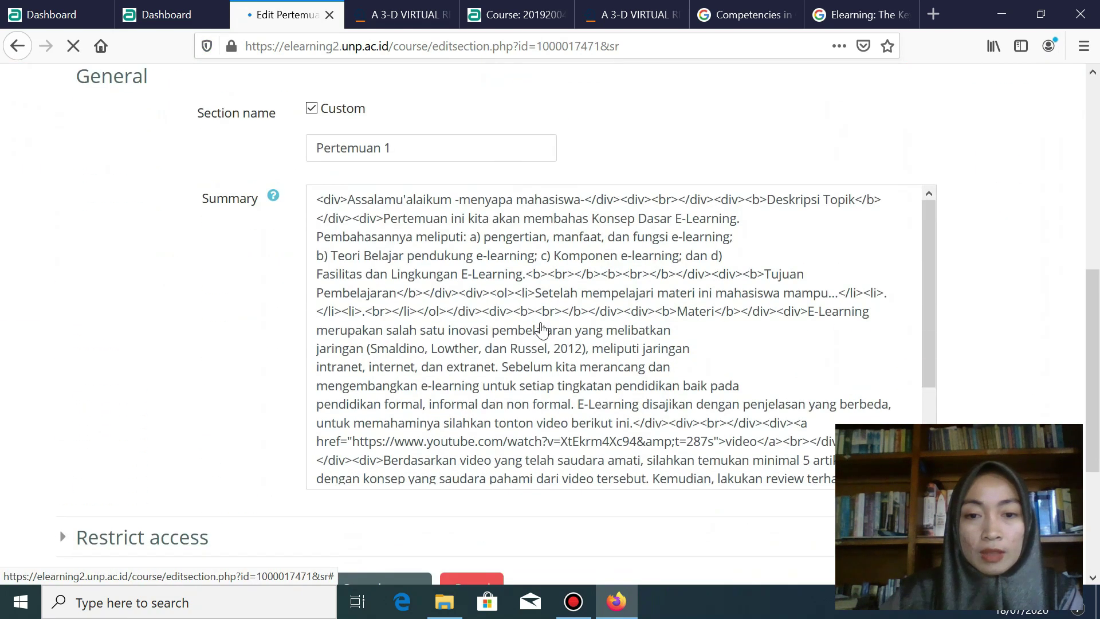
scroll(662, 316, down, 5)
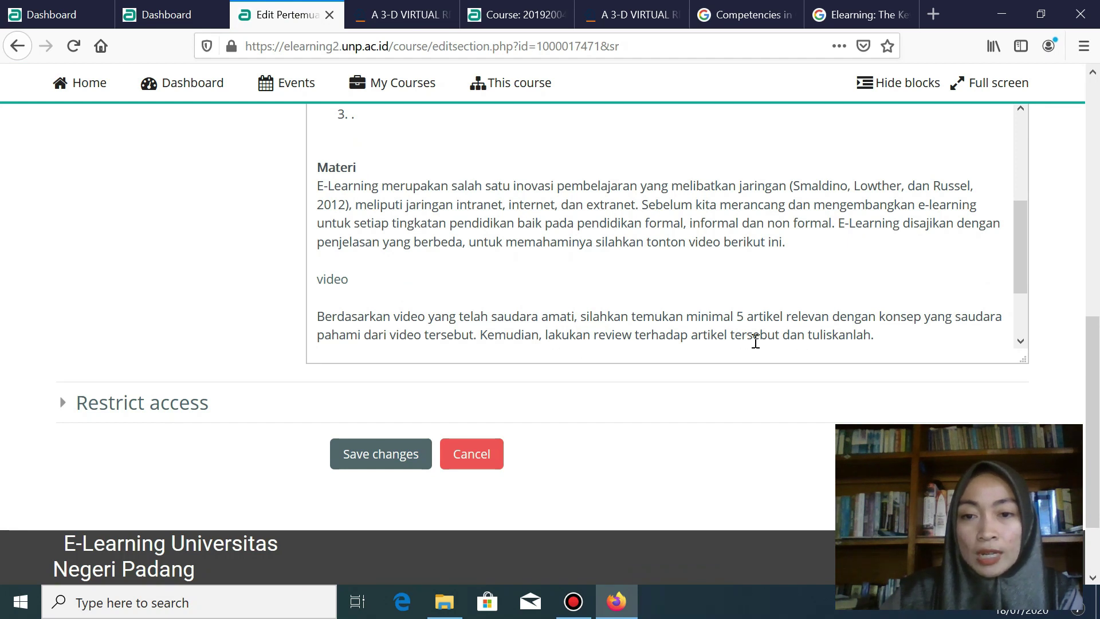
click(903, 338)
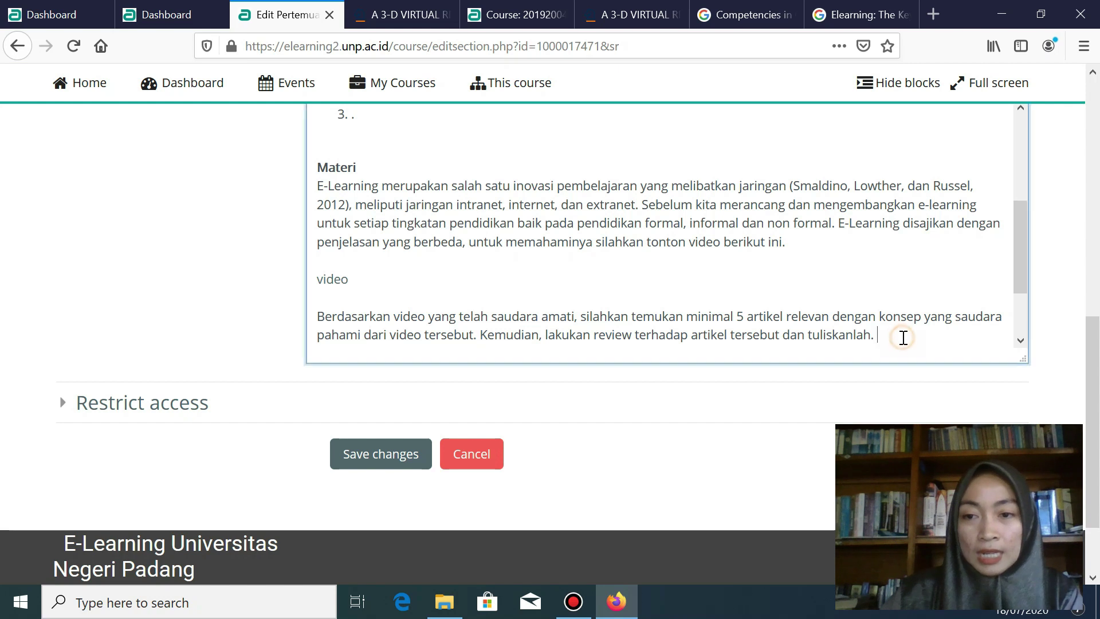
text(Hasil)
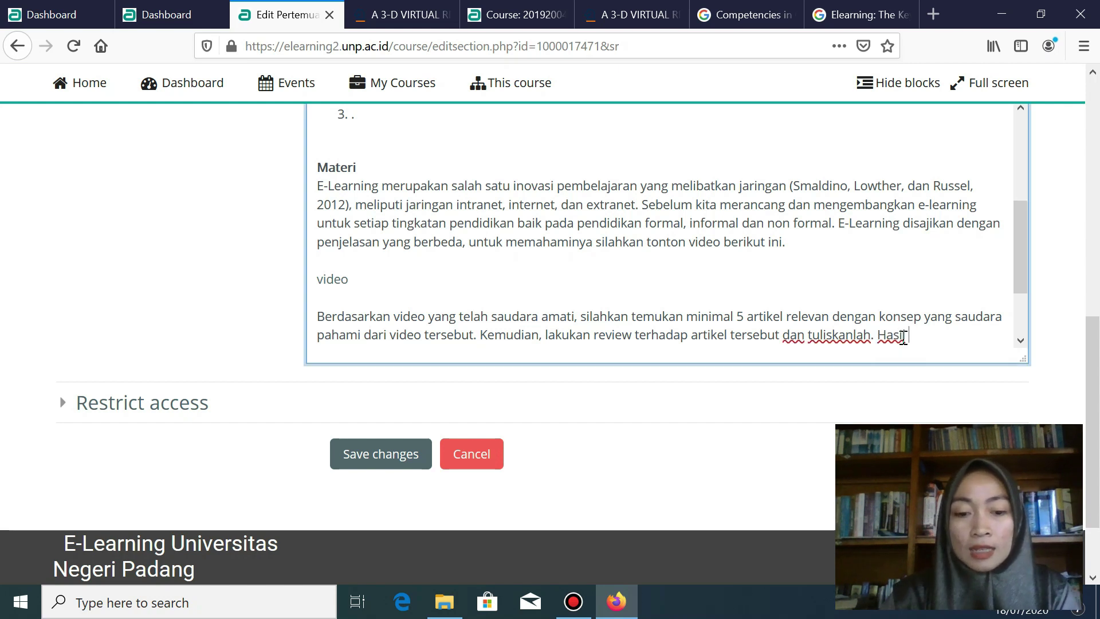
text( review artikel dapat dikirimkan pada peng)
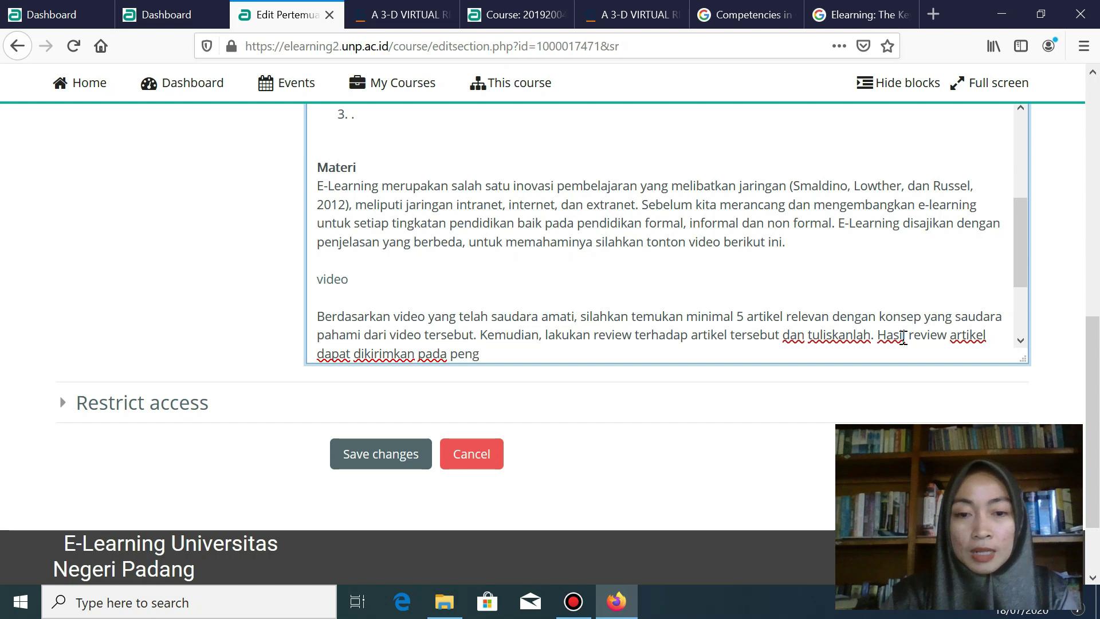
text(iriman tugas revide)
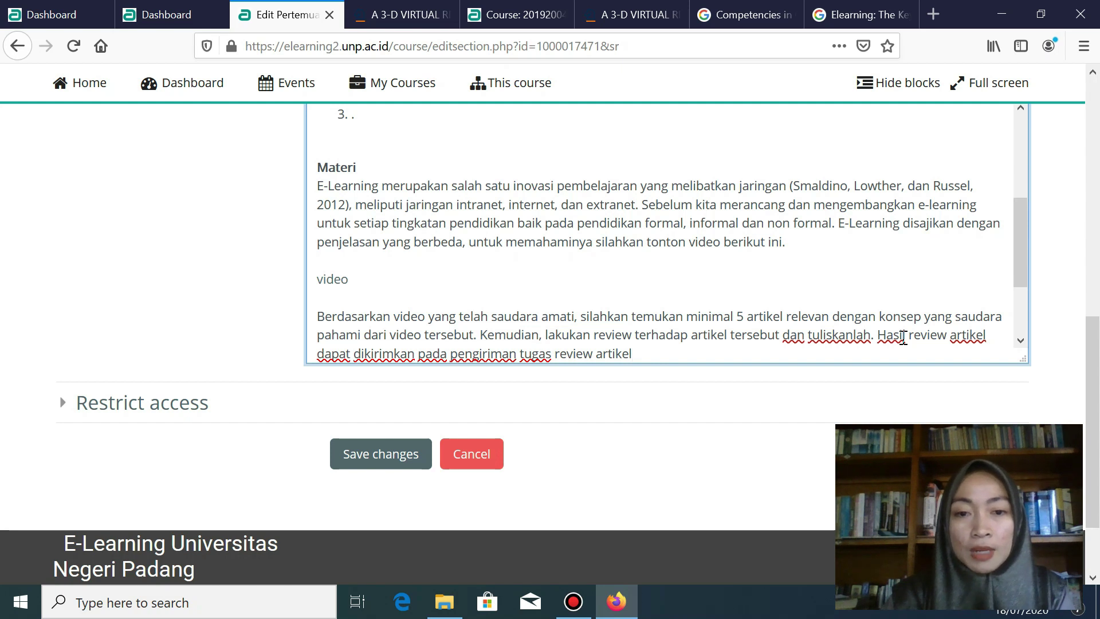
text(konsep dasar elearning.)
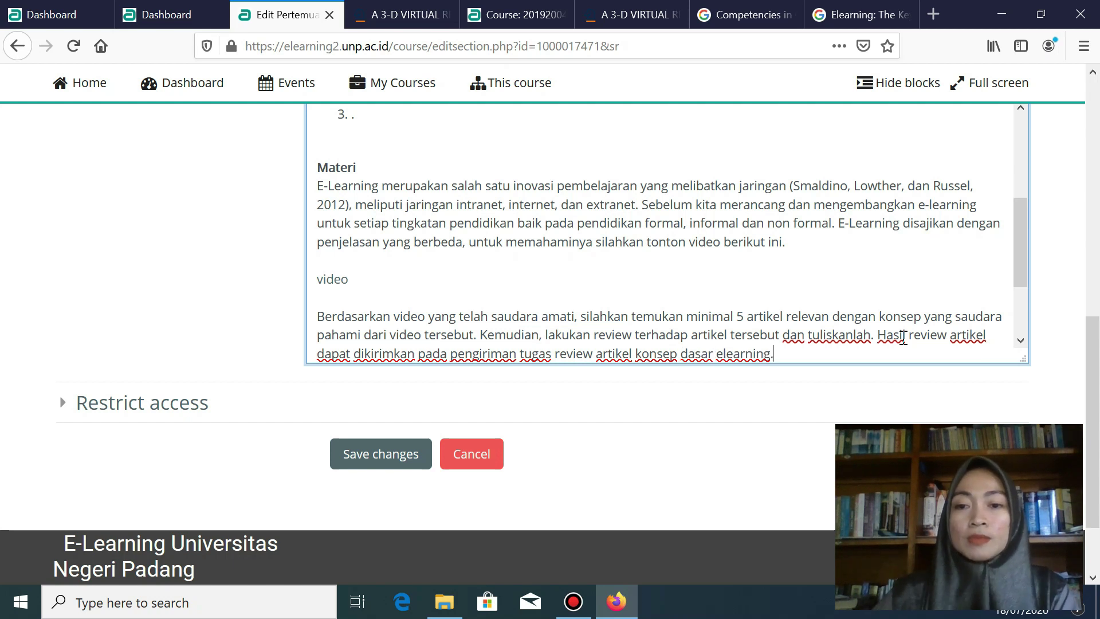
click(379, 461)
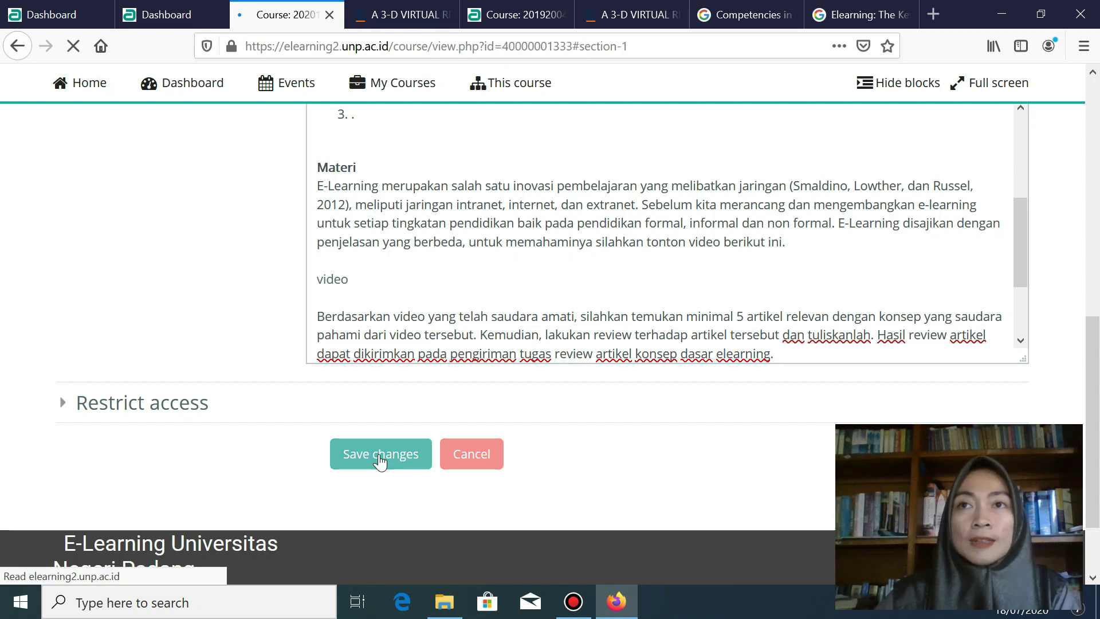
- Find the added sentence in Pertemuan 1 and follow its "review artikel konsep dasar elearning" link to view the assignment's grading summary
scroll(454, 380, down, 5)
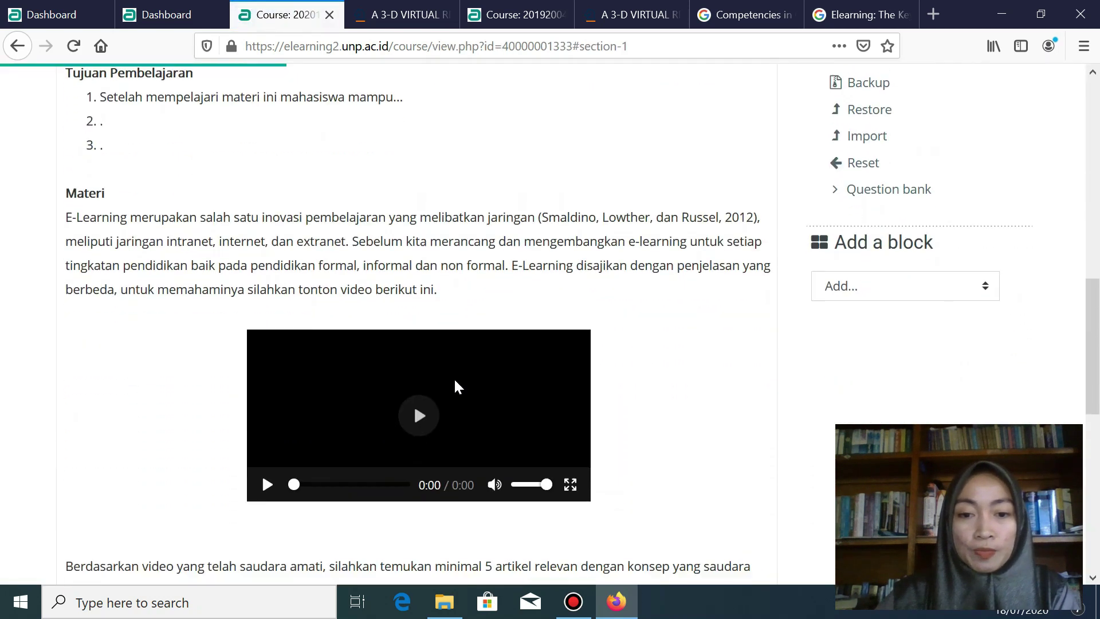
scroll(456, 381, down, 3)
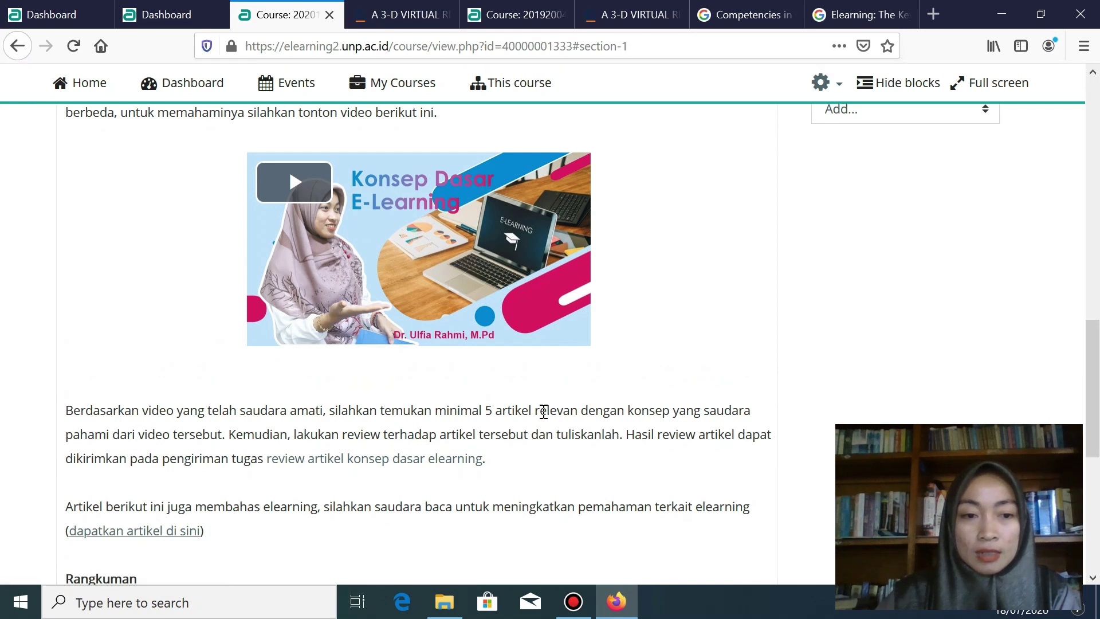
scroll(543, 411, down, 2)
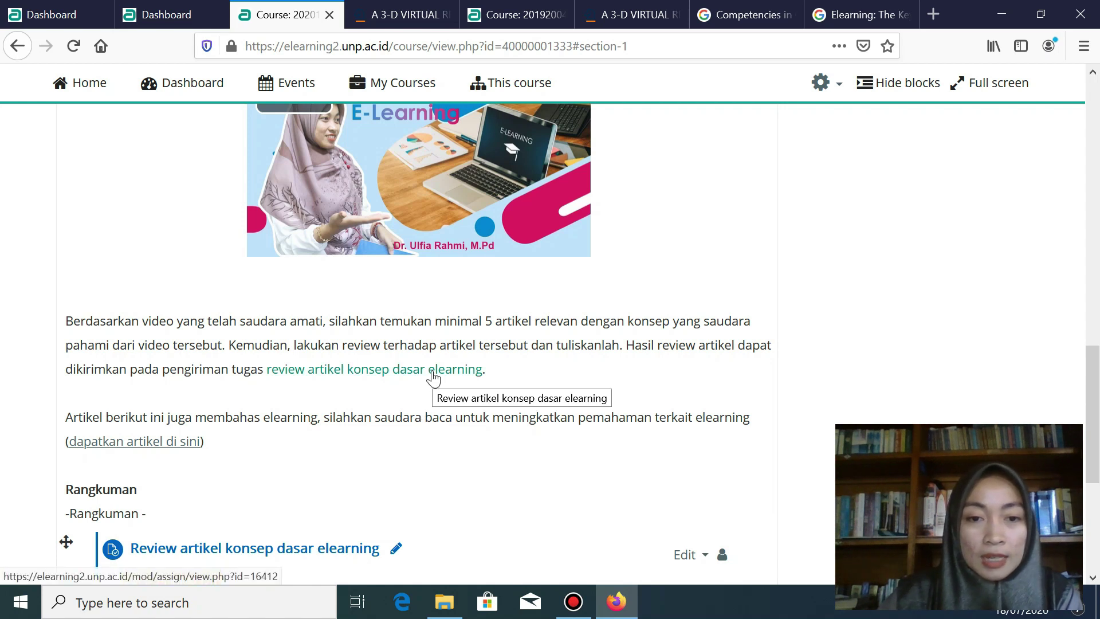
scroll(401, 458, down, 3)
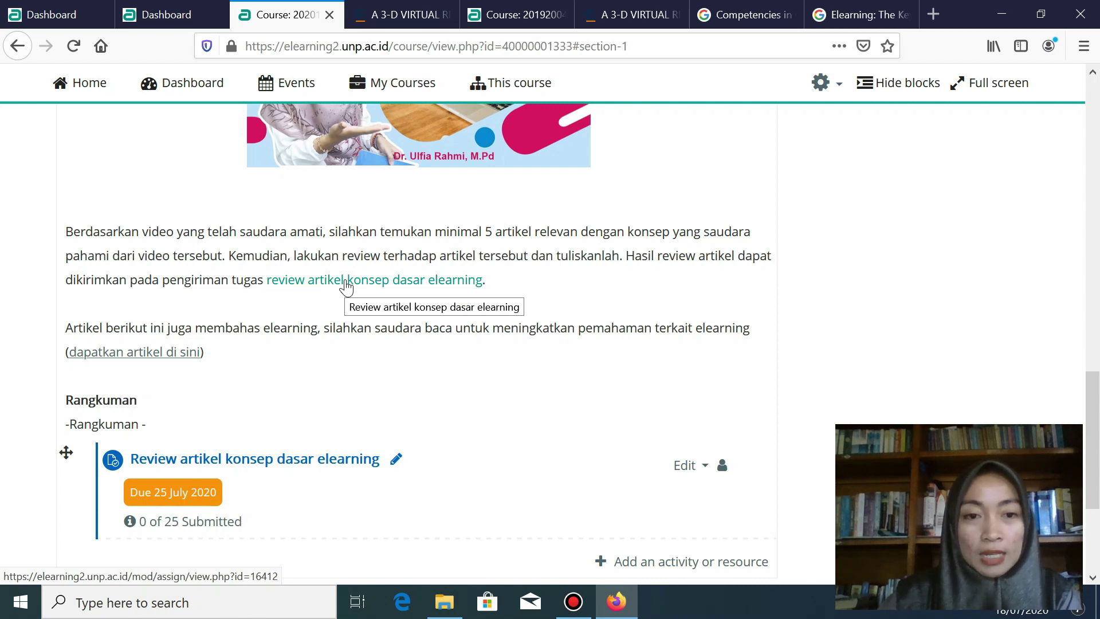
click(346, 280)
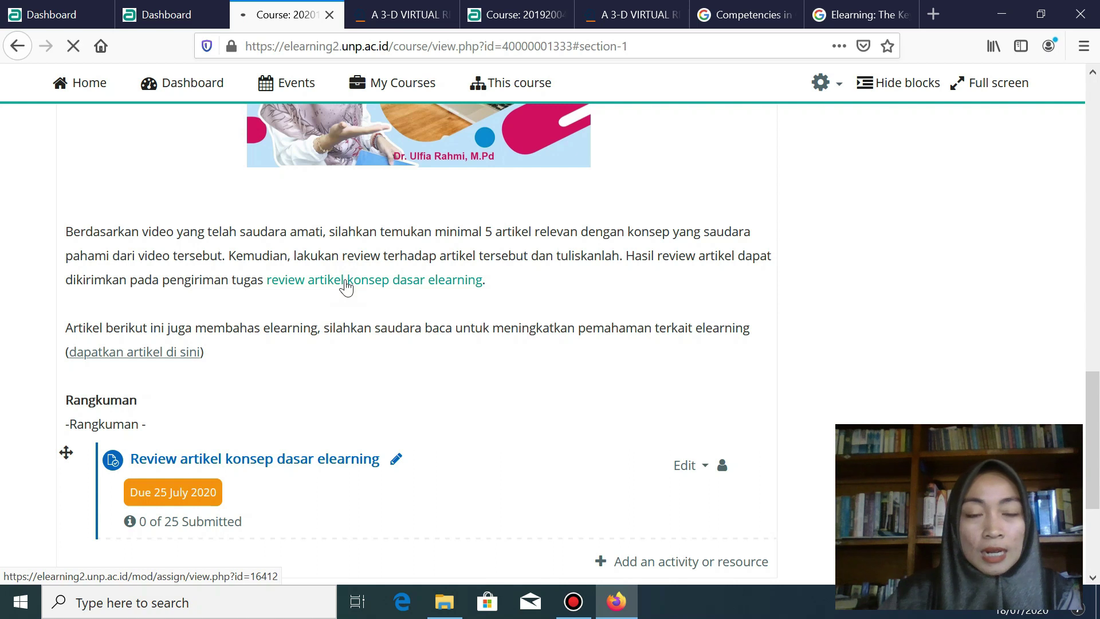
scroll(346, 286, down, 5)
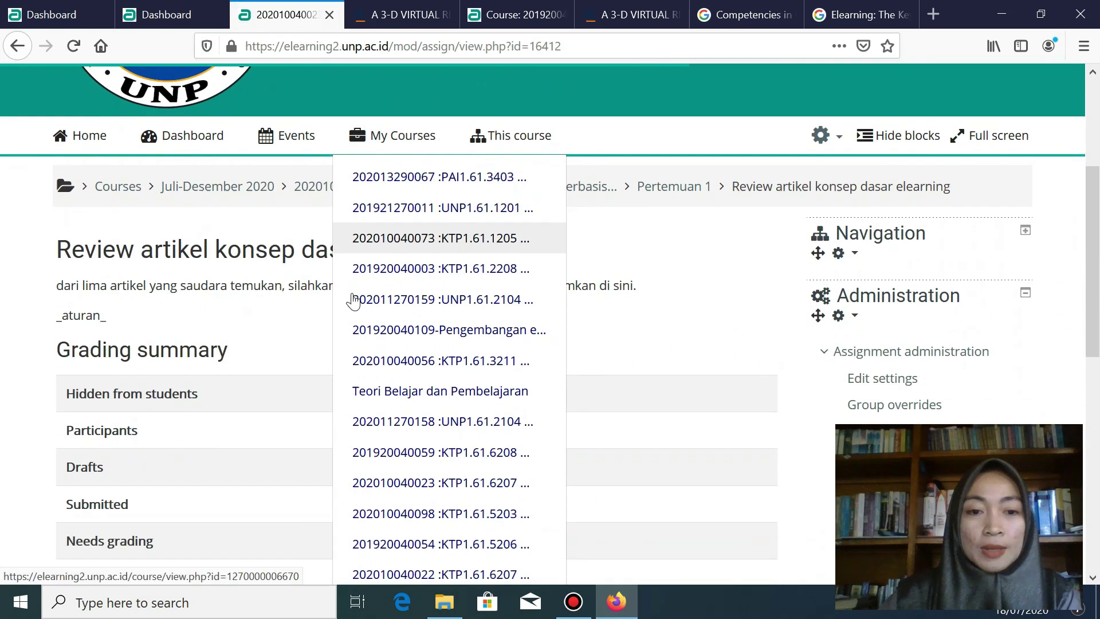
scroll(213, 373, down, 2)
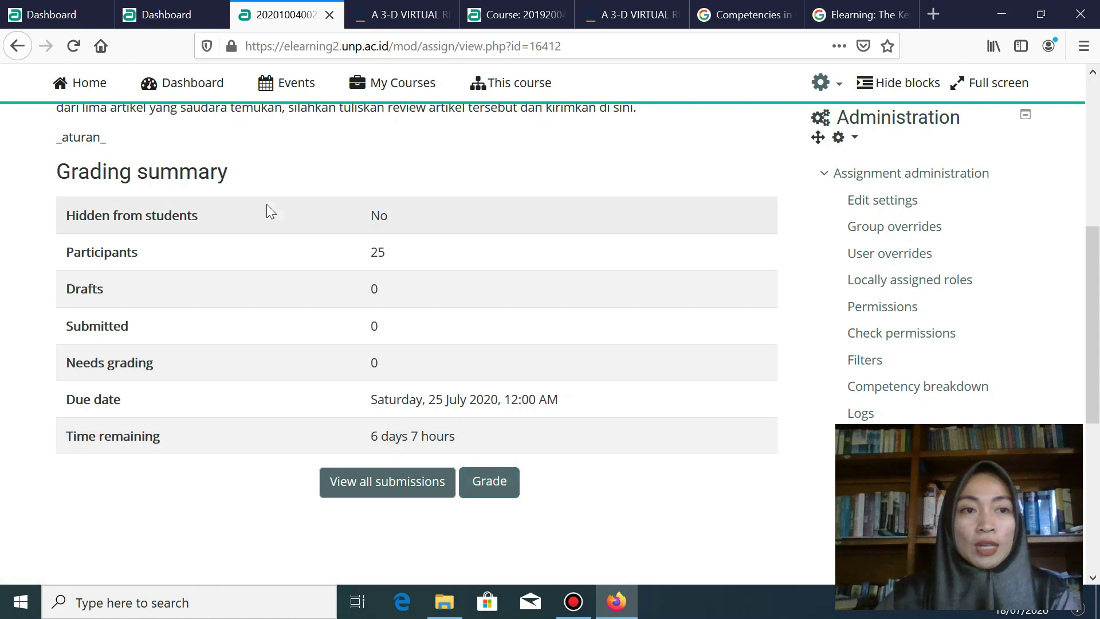
- Return to the course page and find the article-review instructions in Pertemuan 1 again
click(16, 47)
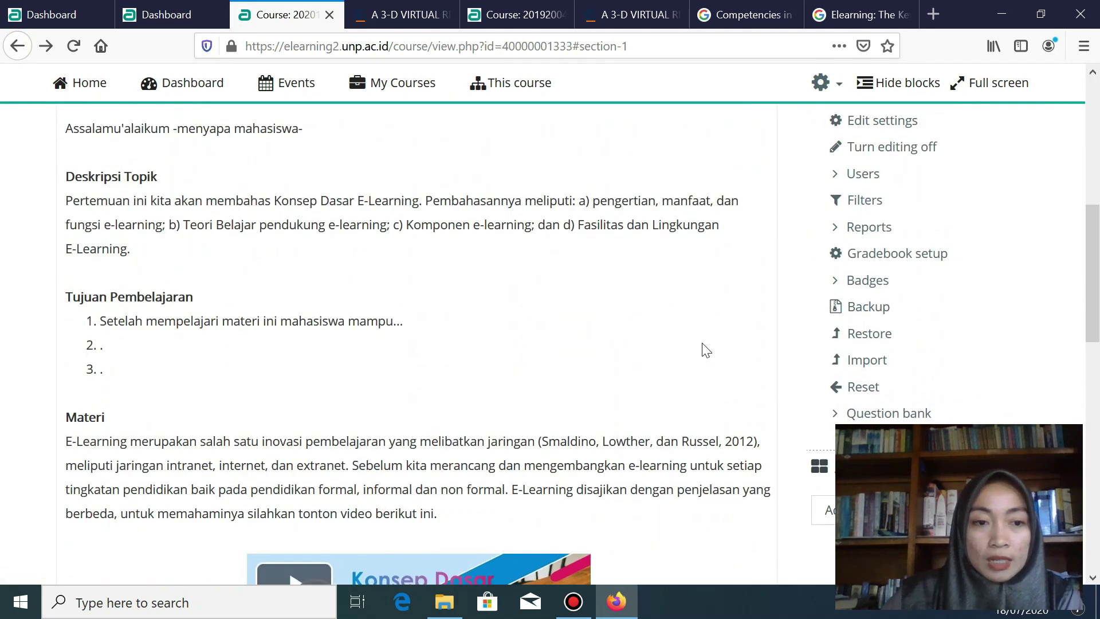
scroll(705, 350, down, 5)
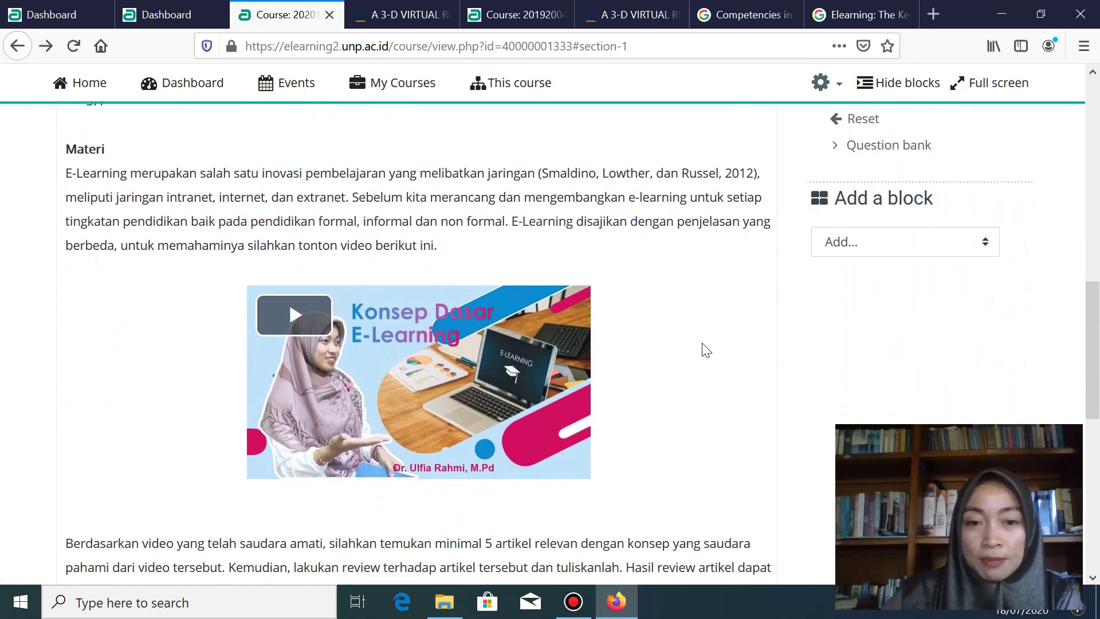
scroll(706, 349, down, 3)
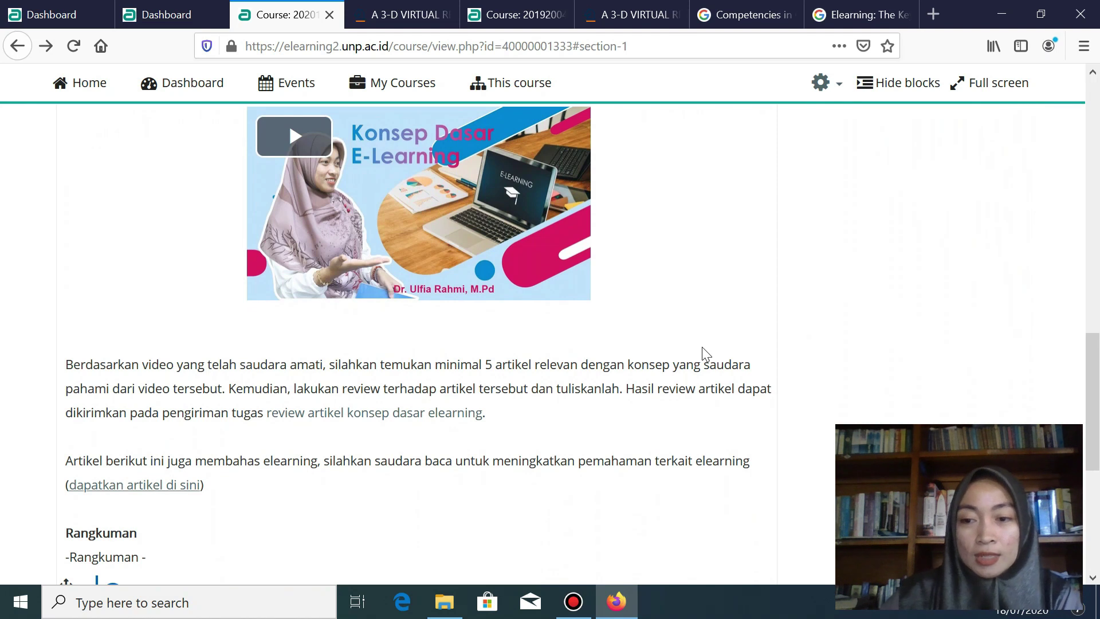